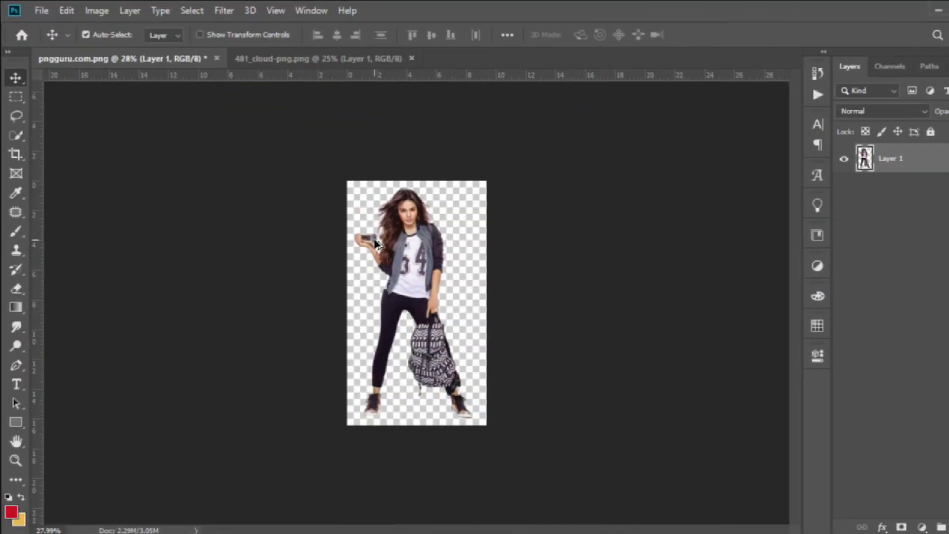
# Extend the canvas with the Crop tool well beyond the woman
pyautogui.scroll(5, 375, 242)
pyautogui.click(22, 154)
pyautogui.scroll(-2, 416, 303)
pyautogui.scroll(-2, 416, 303)
pyautogui.moveTo(475, 203); pyautogui.dragTo(636, 128)
pyautogui.press('Return')
# Put the woman's layer on top and add a dusty pink Solid Color fill beneath her
pyautogui.click(16, 77)
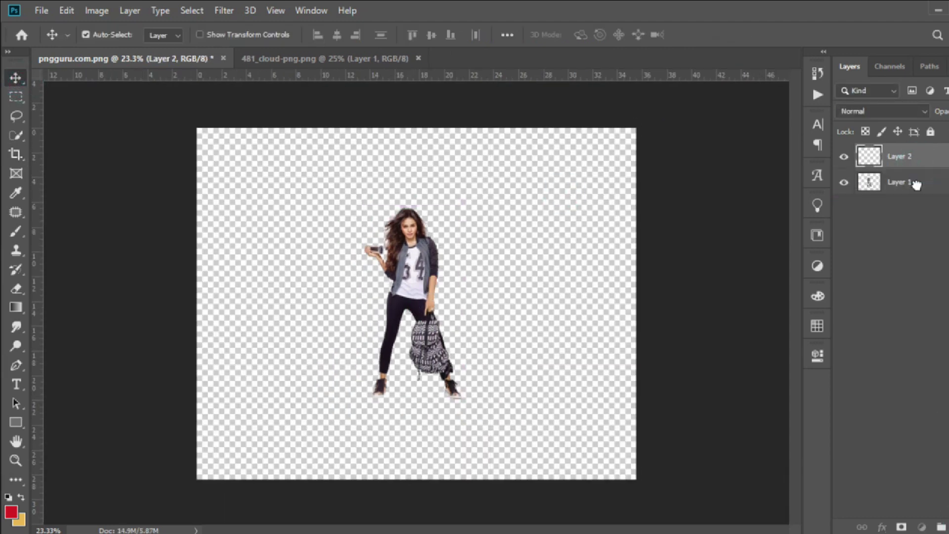
pyautogui.moveTo(916, 184); pyautogui.dragTo(900, 151)
pyautogui.scroll(5, 397, 225)
pyautogui.click(922, 527)
pyautogui.click(910, 267)
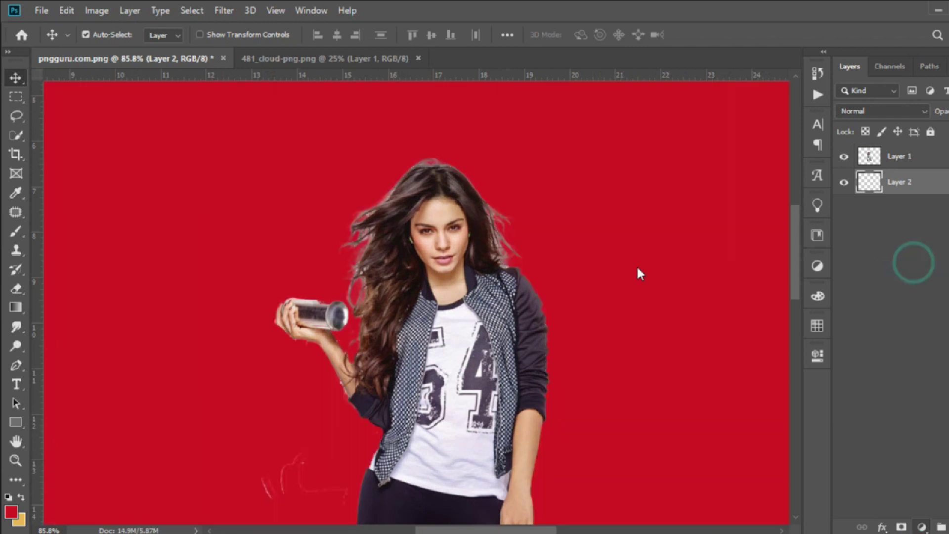
pyautogui.moveTo(396, 189); pyautogui.dragTo(395, 198)
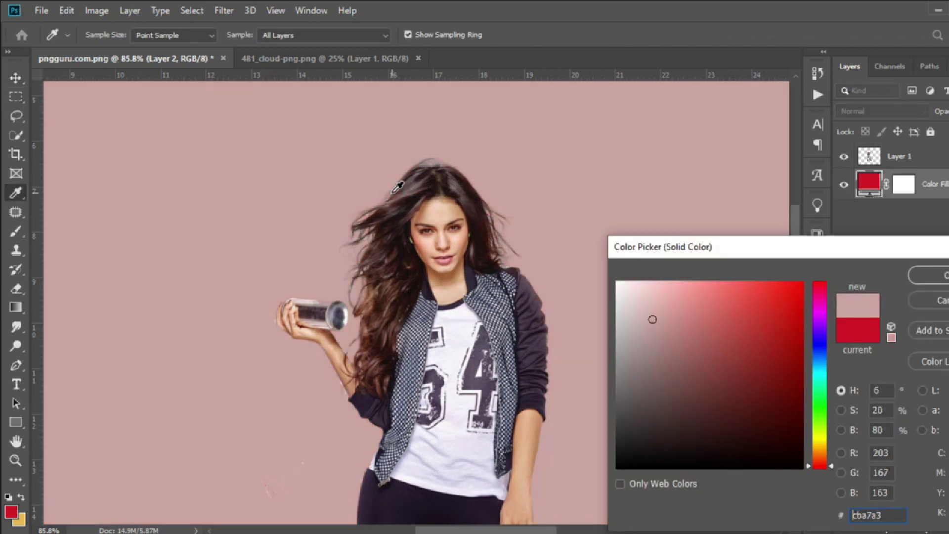
pyautogui.click(399, 190)
pyautogui.click(930, 274)
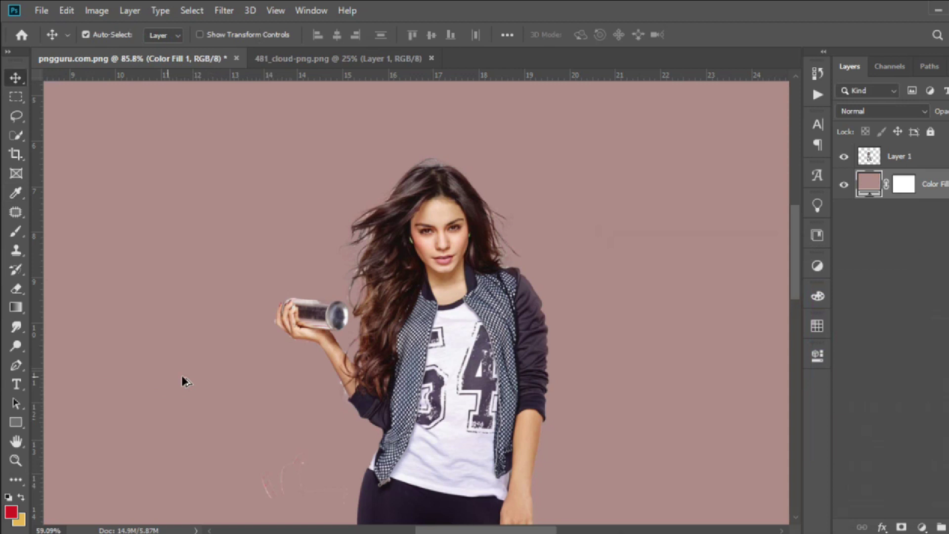
pyautogui.scroll(-3, 339, 432)
pyautogui.scroll(4, 339, 432)
pyautogui.click(884, 155)
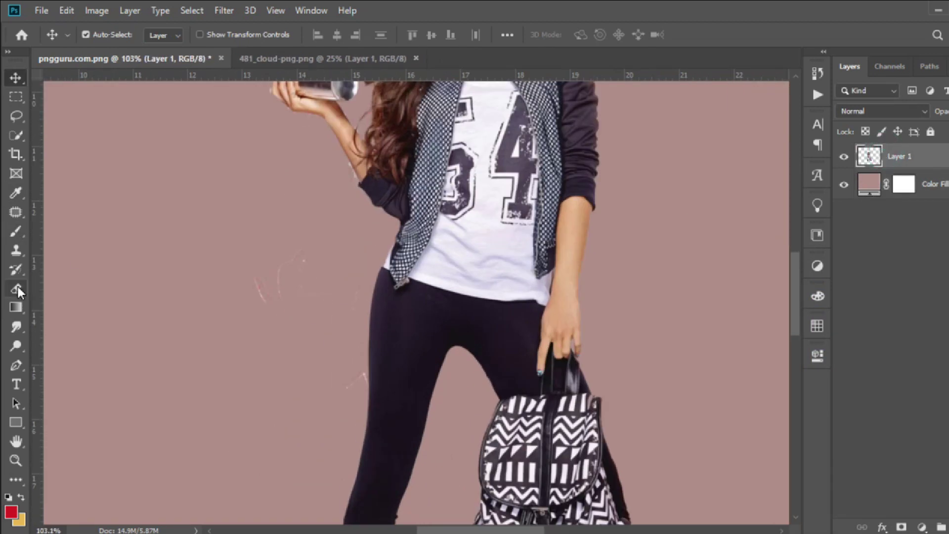
# Select the Eraser tool and set its brush size to 18
pyautogui.click(17, 290)
pyautogui.scroll(2, 253, 286)
pyautogui.rightClick(247, 188)
pyautogui.click(161, 276)
pyautogui.rightClick(327, 389)
pyautogui.click(465, 372)
pyautogui.scroll(-2, 368, 400)
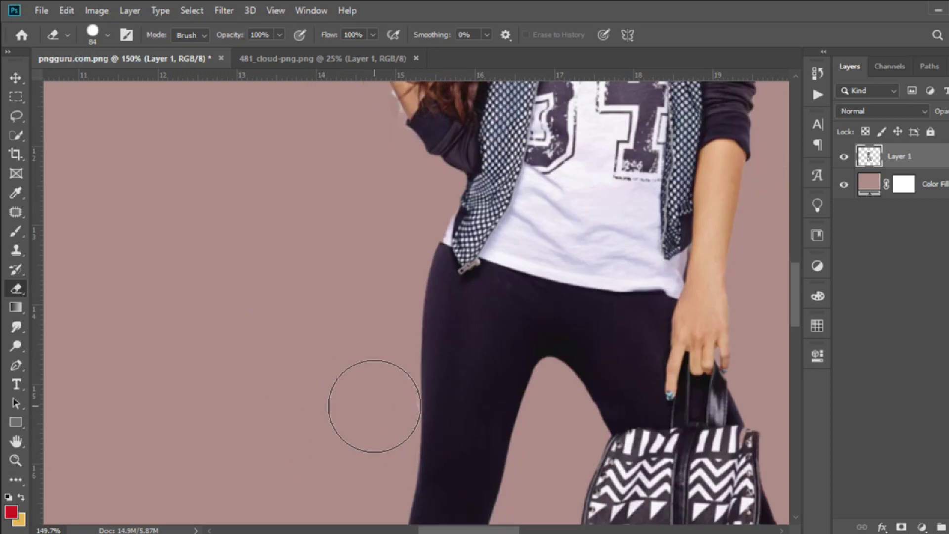
pyautogui.scroll(4, 363, 381)
pyautogui.scroll(6, 302, 302)
pyautogui.scroll(5, 250, 246)
pyautogui.scroll(-3, 277, 376)
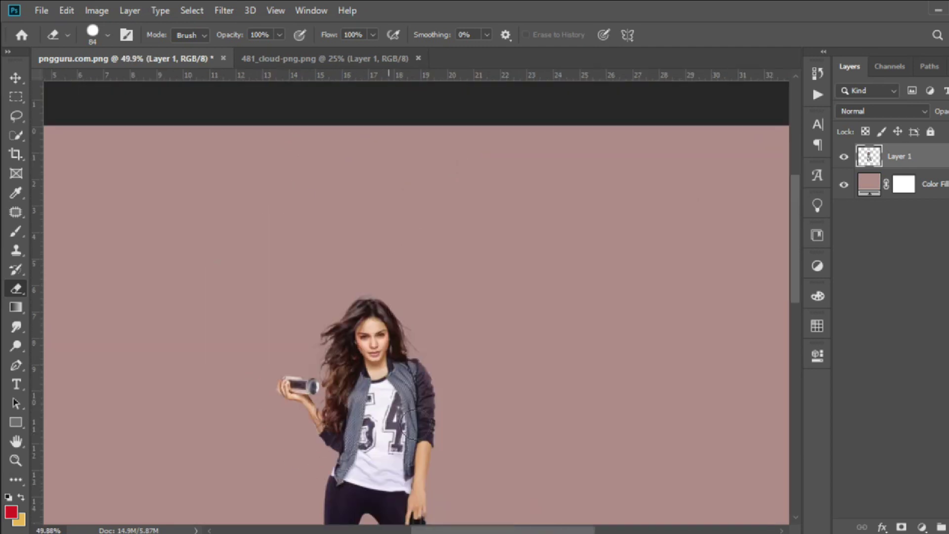
pyautogui.scroll(-5, 430, 481)
pyautogui.scroll(5, 664, 420)
pyautogui.scroll(3, 577, 220)
pyautogui.scroll(-1, 576, 221)
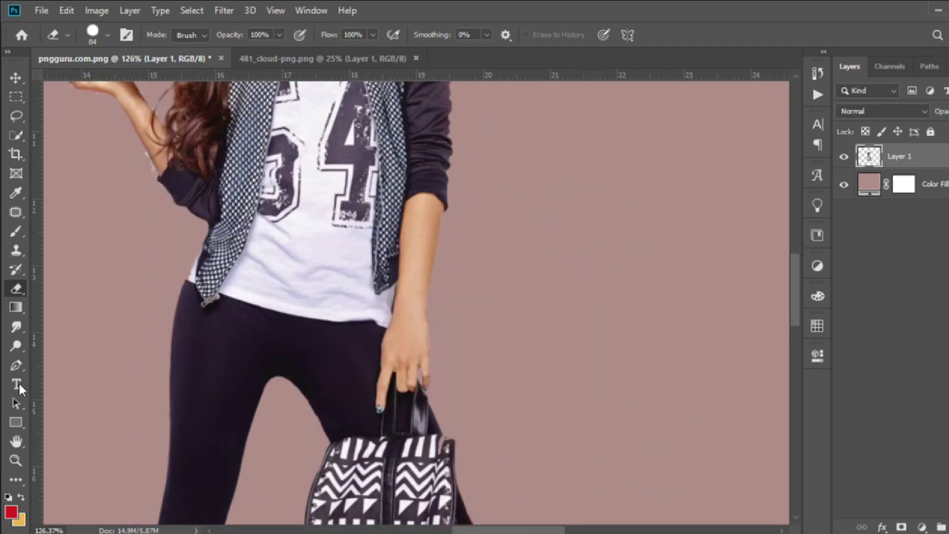
pyautogui.scroll(5, 119, 297)
pyautogui.rightClick(149, 186)
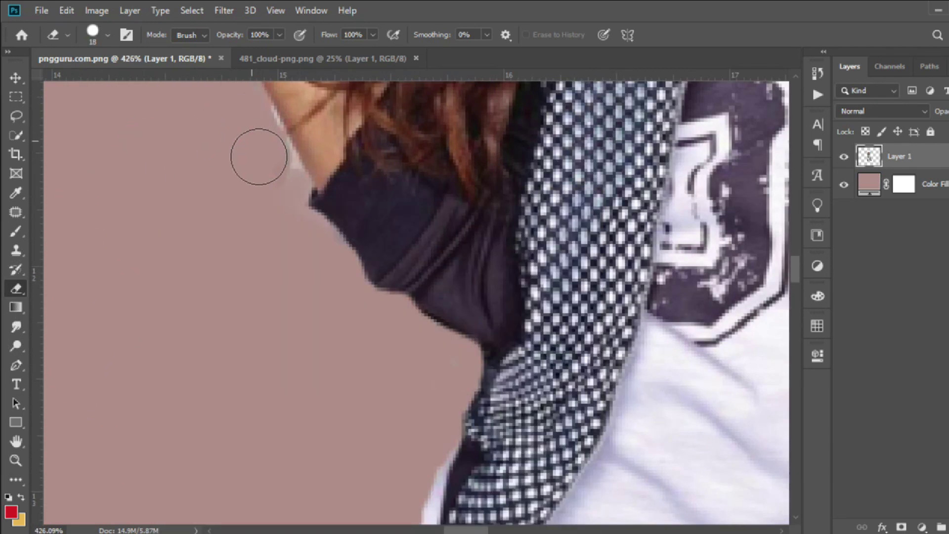
# Erase the light halo pixels along her arm, hand and legs
pyautogui.scroll(3, 202, 290)
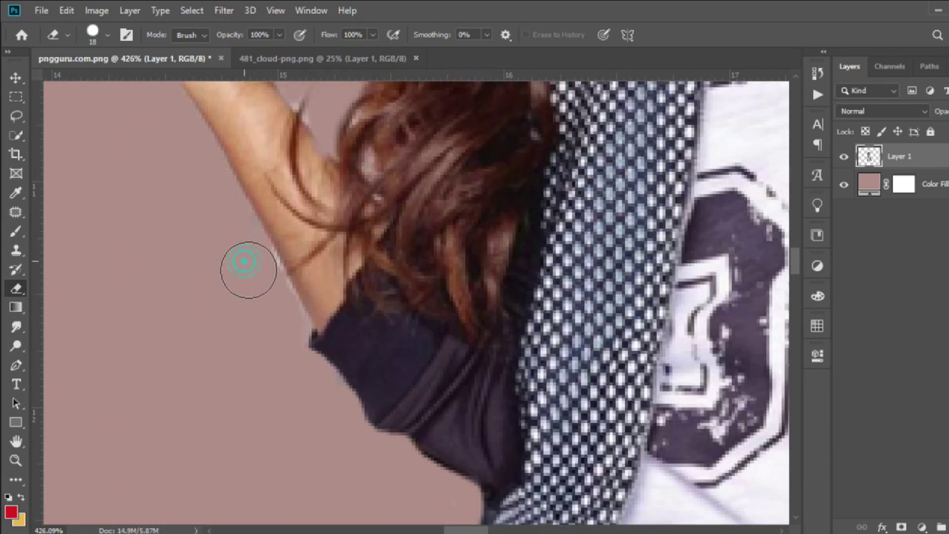
pyautogui.scroll(-5, 221, 281)
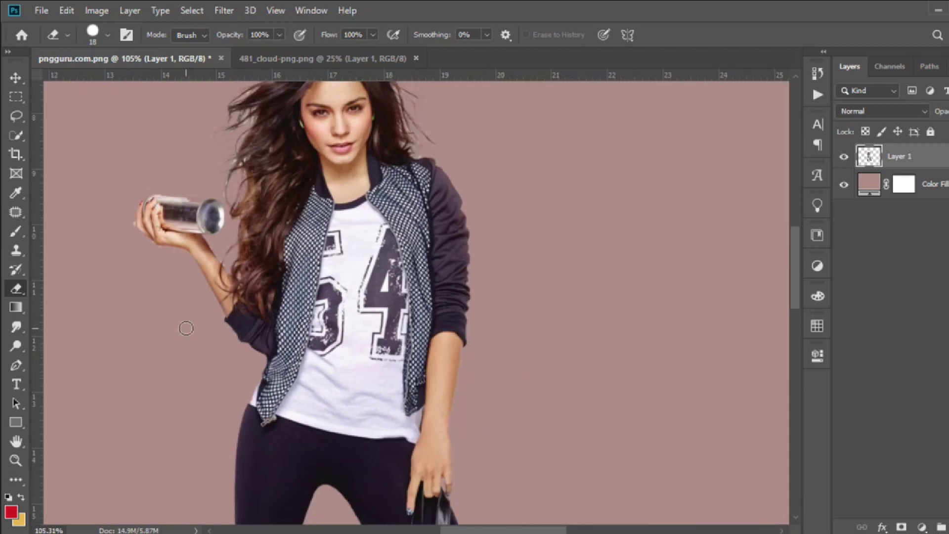
pyautogui.scroll(5, 163, 223)
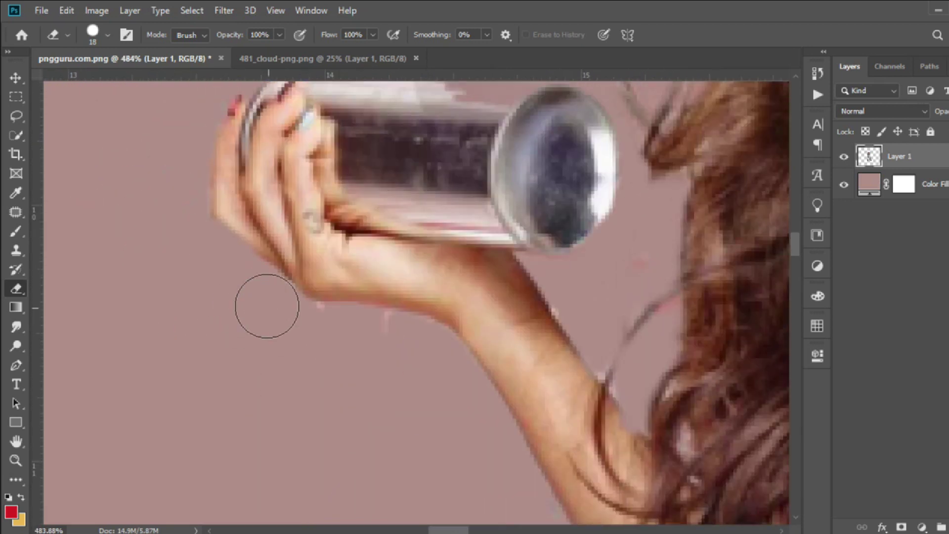
pyautogui.scroll(3, 389, 344)
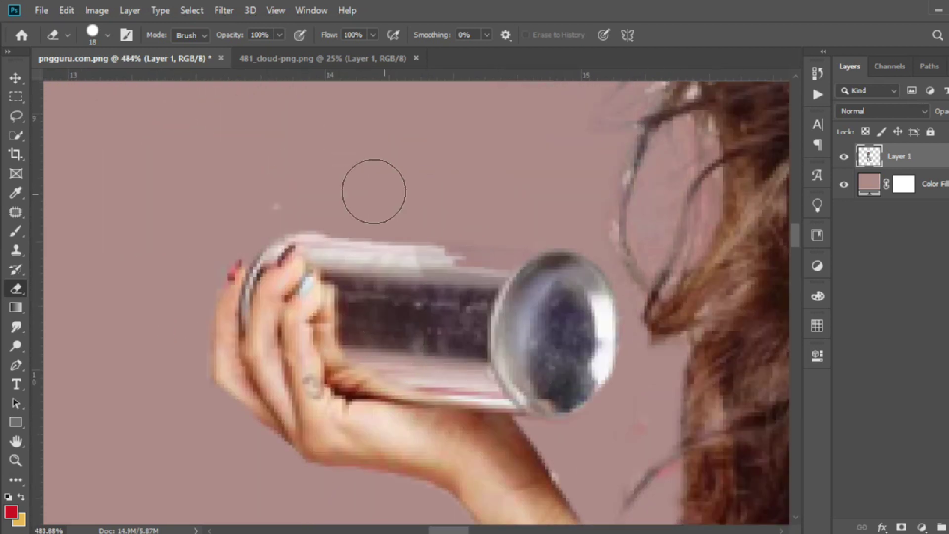
pyautogui.scroll(-5, 165, 317)
pyautogui.scroll(-3, 165, 317)
pyautogui.scroll(-1, 166, 316)
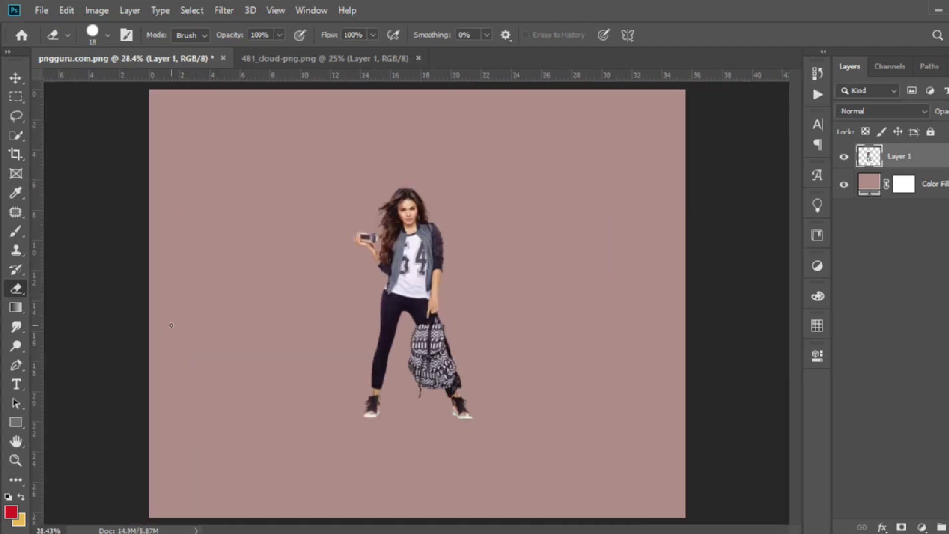
pyautogui.click(15, 78)
# Duplicate the woman's layer as Layer 1 copy
pyautogui.rightClick(909, 161)
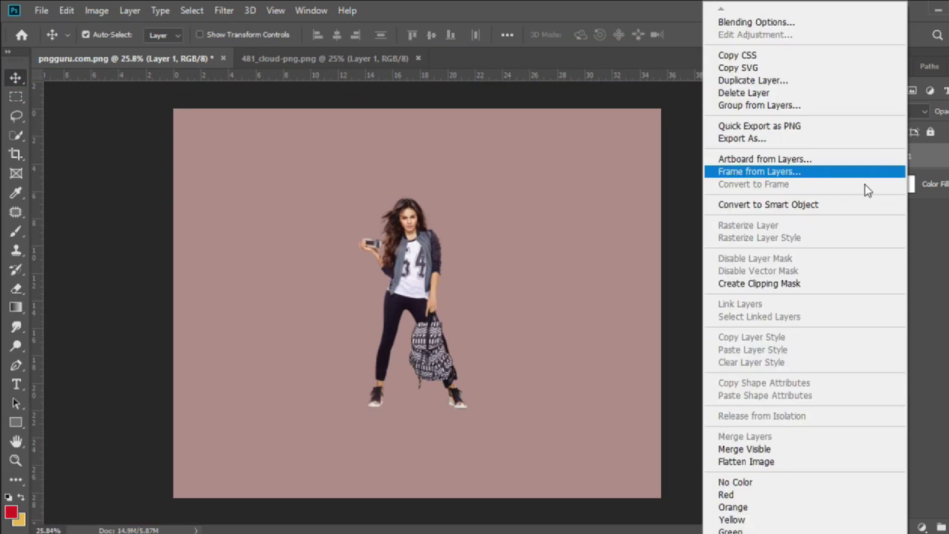
pyautogui.click(754, 81)
pyautogui.click(621, 140)
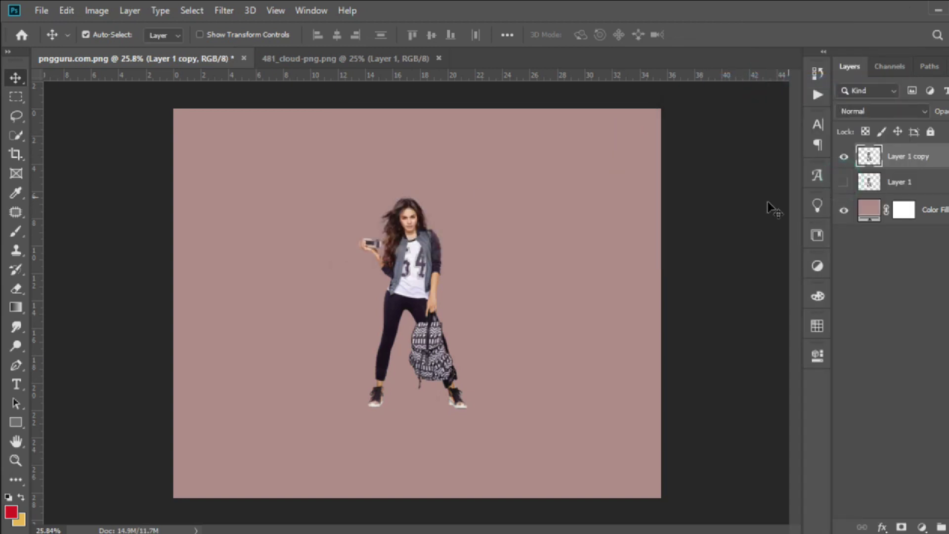
# Stretch a thin vertical strip through her head sideways into a wide band
pyautogui.click(16, 97)
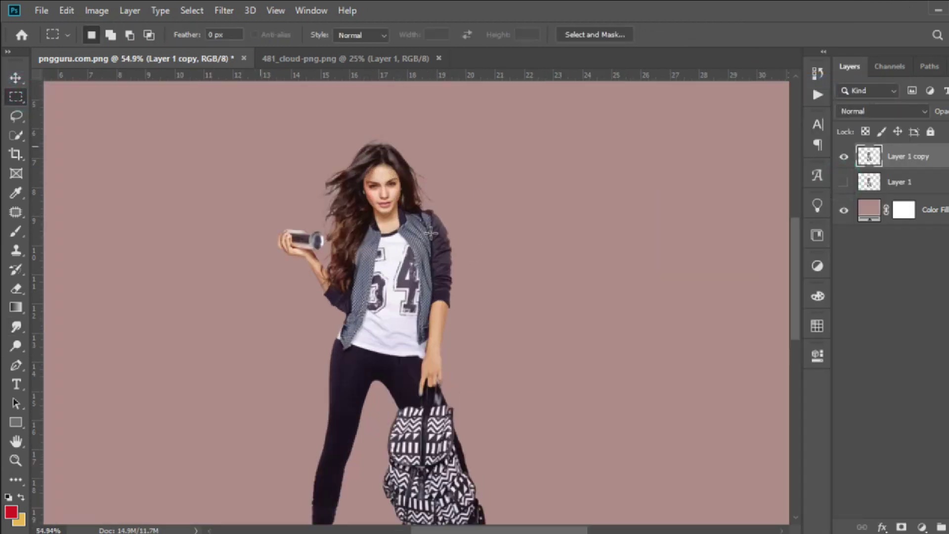
pyautogui.scroll(3, 375, 239)
pyautogui.scroll(2, 375, 238)
pyautogui.scroll(4, 378, 245)
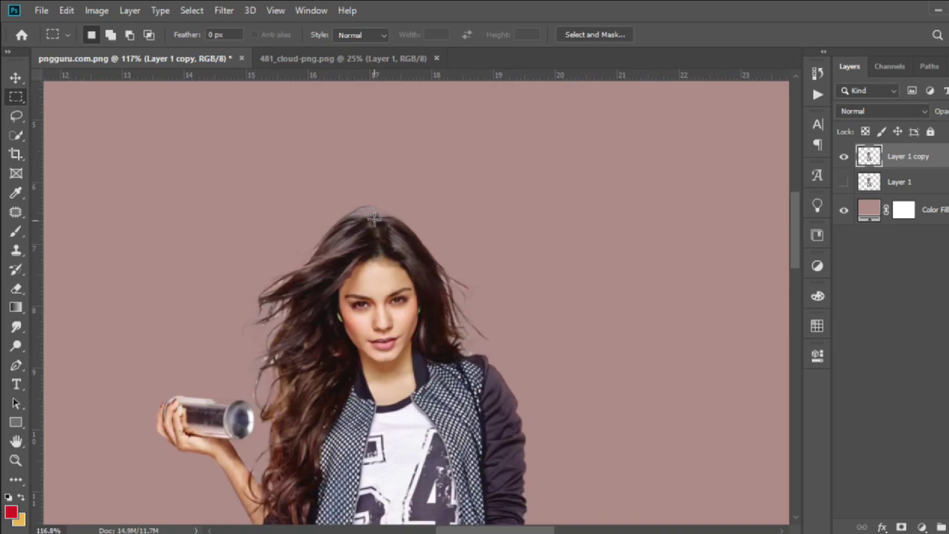
pyautogui.moveTo(398, 415)
pyautogui.mouseDown()
pyautogui.moveTo(388, 514)
pyautogui.moveTo(385, 469)
pyautogui.mouseUp()
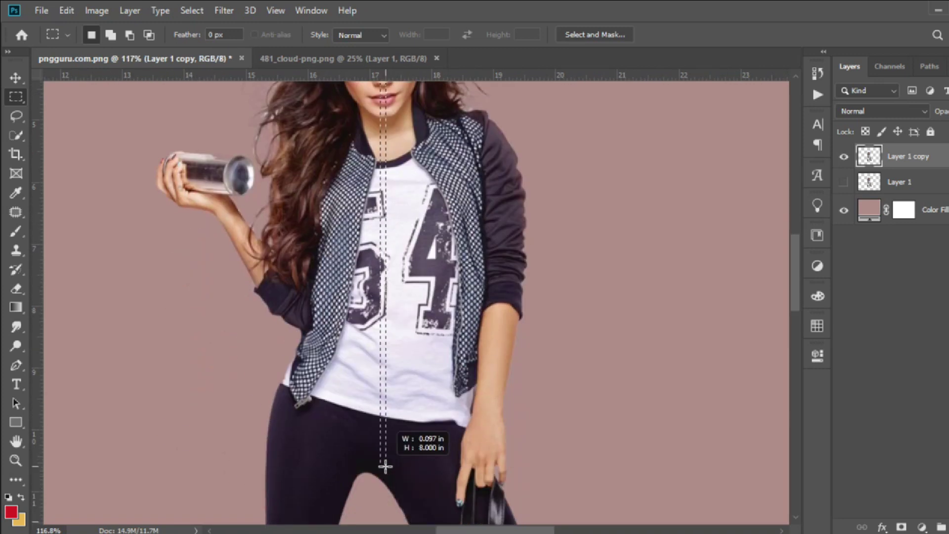
pyautogui.moveTo(338, 109); pyautogui.dragTo(341, 489)
pyautogui.scroll(-2, 371, 436)
pyautogui.hotkey('ctrl', 't')
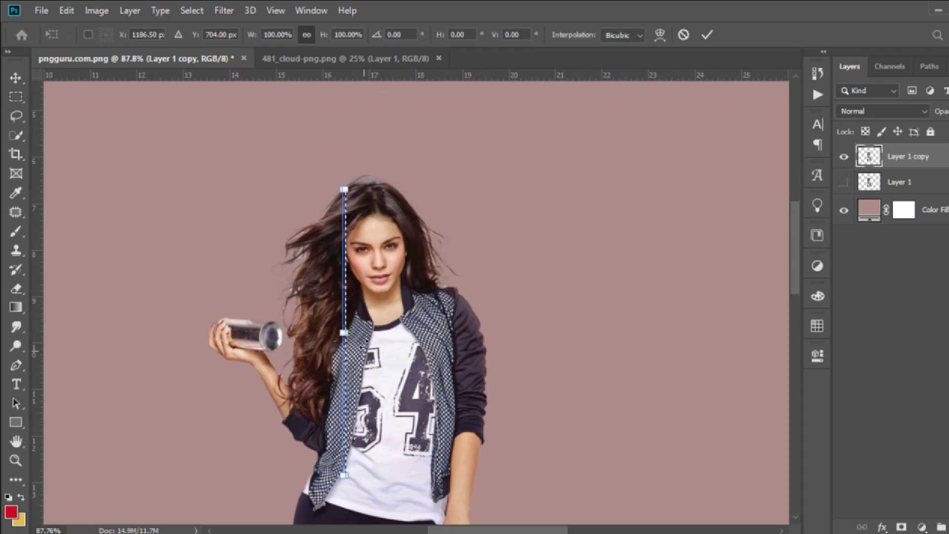
pyautogui.moveTo(344, 333); pyautogui.dragTo(643, 333)
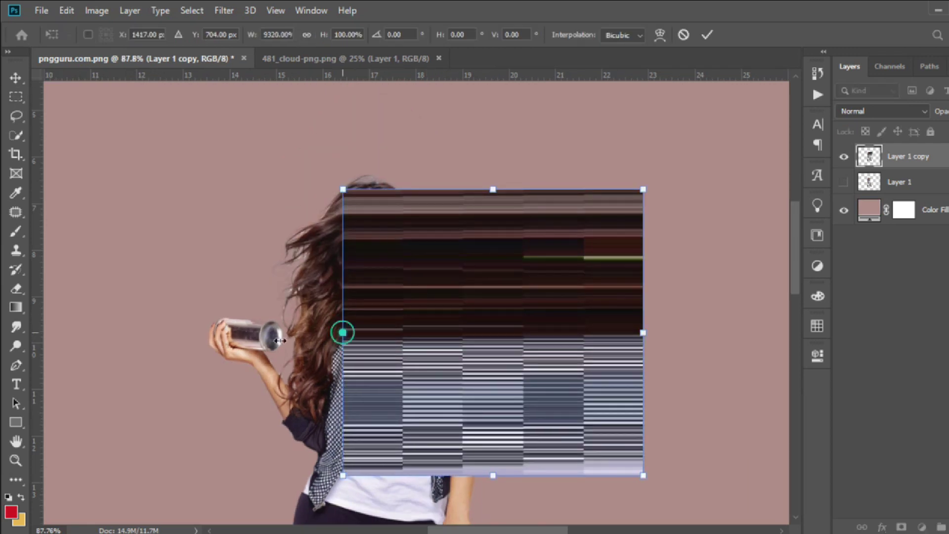
pyautogui.moveTo(345, 333); pyautogui.dragTo(114, 332)
pyautogui.press('Return')
pyautogui.scroll(-5, 223, 368)
pyautogui.click(297, 372)
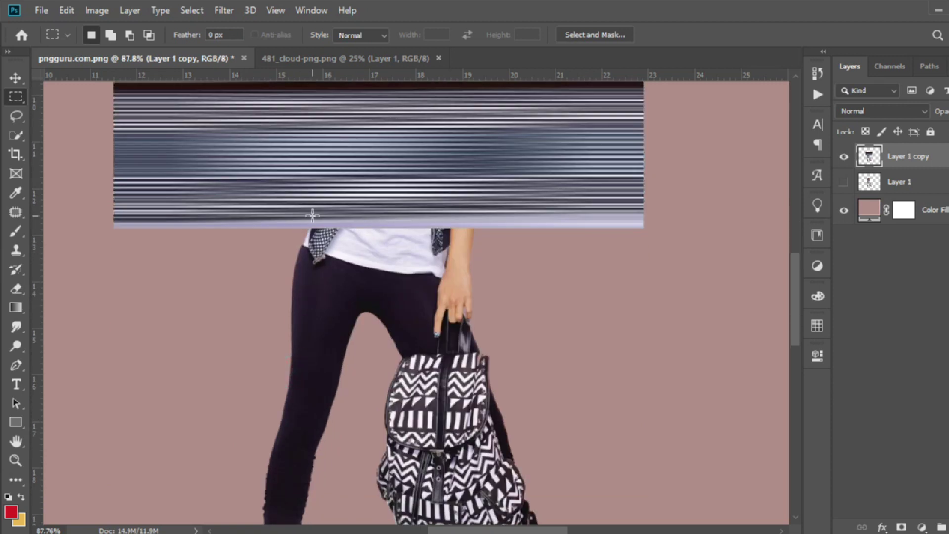
# Stretch a thin strip down her leg sideways into a wide band
pyautogui.moveTo(312, 216); pyautogui.dragTo(320, 440)
pyautogui.hotkey('ctrl', 't')
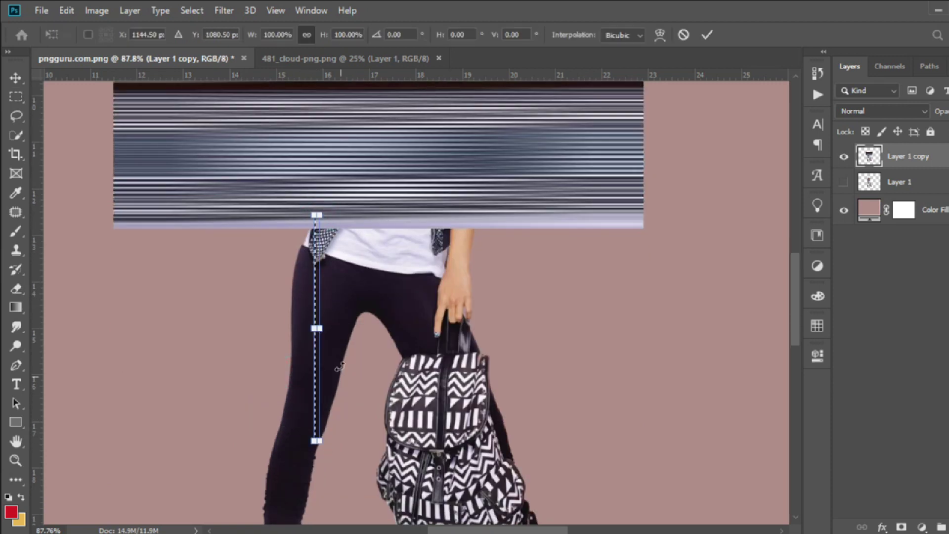
pyautogui.moveTo(317, 328); pyautogui.dragTo(651, 328)
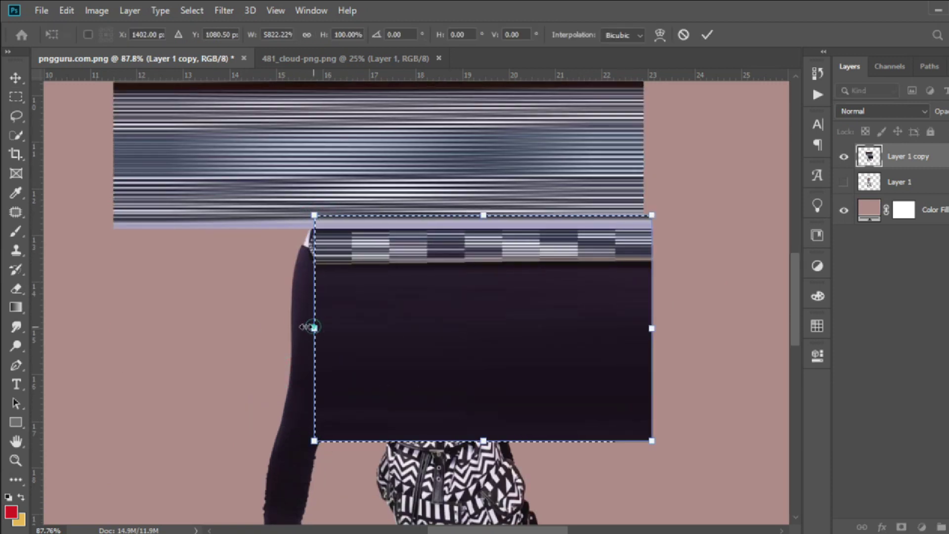
pyautogui.moveTo(315, 328); pyautogui.dragTo(112, 328)
pyautogui.press('Return')
pyautogui.scroll(-5, 190, 382)
# Stretch a thin leg-to-shoe strip left and right into a wide band
pyautogui.click(279, 227)
pyautogui.moveTo(277, 311); pyautogui.dragTo(282, 412)
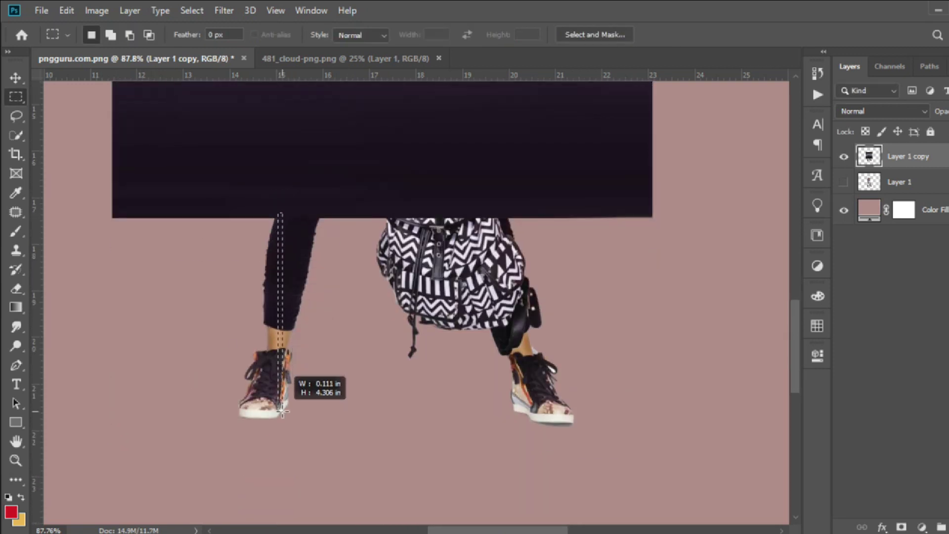
pyautogui.click(295, 416)
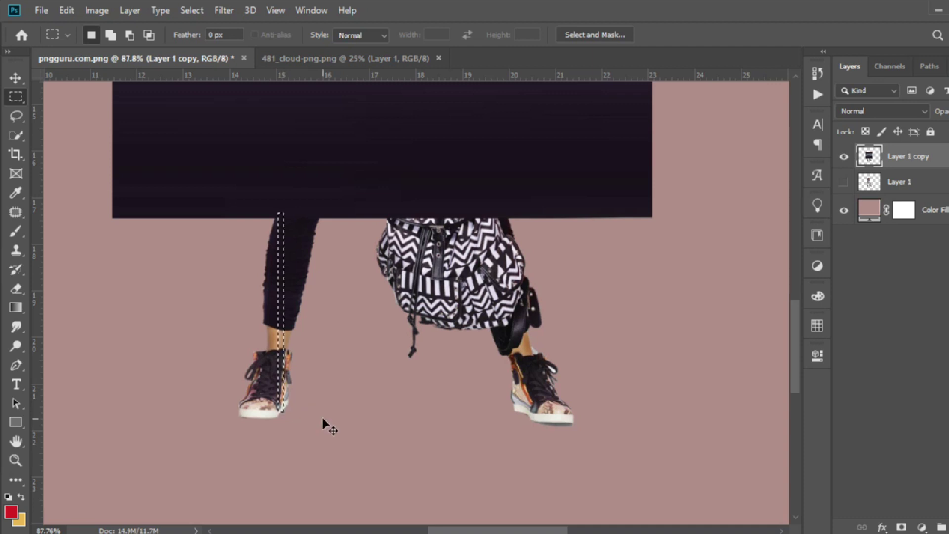
pyautogui.hotkey('ctrl', 't')
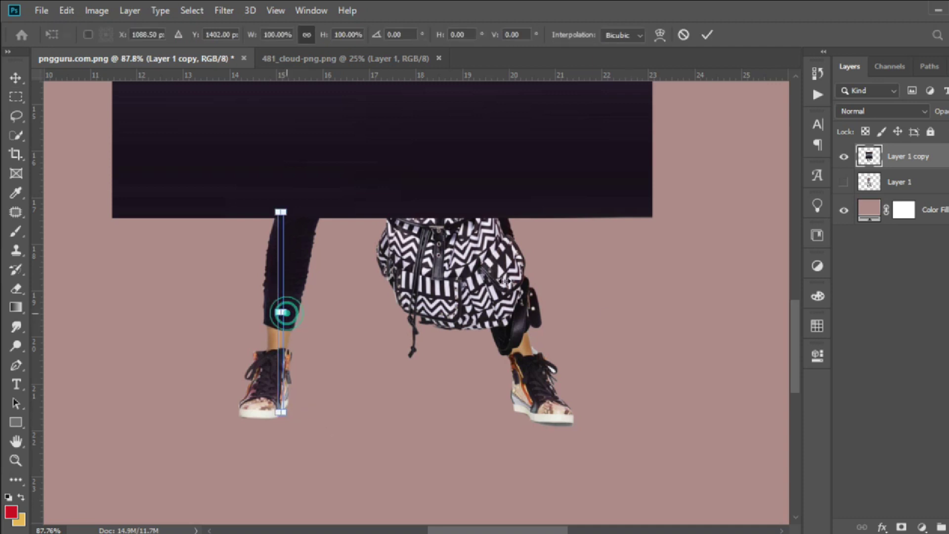
pyautogui.moveTo(284, 313); pyautogui.dragTo(652, 312)
pyautogui.moveTo(277, 312); pyautogui.dragTo(109, 312)
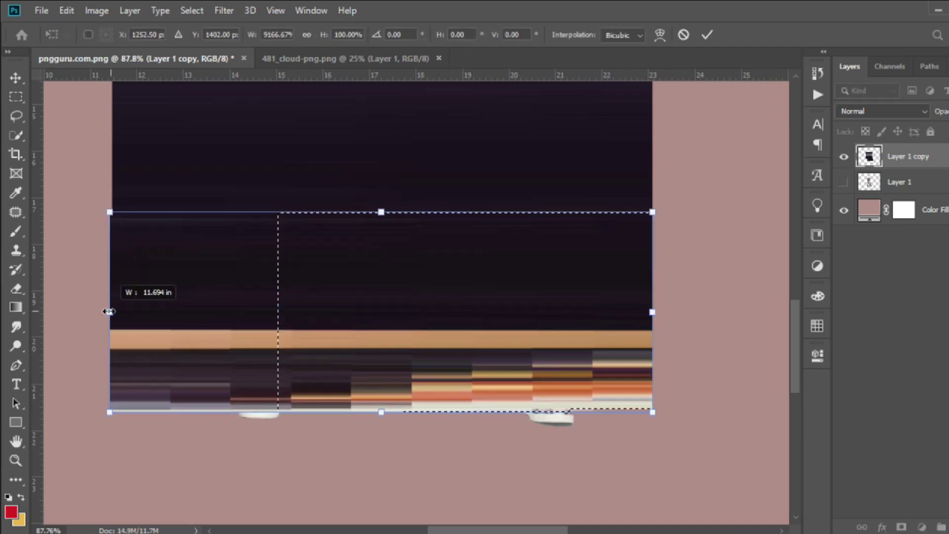
pyautogui.press('Return')
pyautogui.click(252, 428)
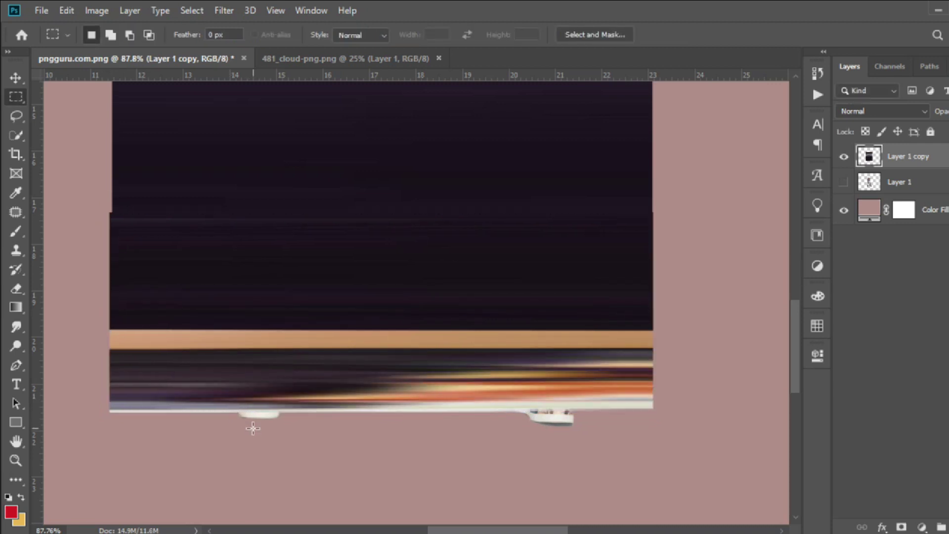
# Select a strip at the shoe soles and stretch it out to the left
pyautogui.scroll(2, 253, 429)
pyautogui.moveTo(271, 361)
pyautogui.mouseDown()
pyautogui.moveTo(274, 380)
pyautogui.moveTo(672, 372)
pyautogui.mouseUp()
pyautogui.scroll(-2, 279, 399)
pyautogui.hotkey('ctrl', 't')
pyautogui.moveTo(186, 380); pyautogui.dragTo(134, 382)
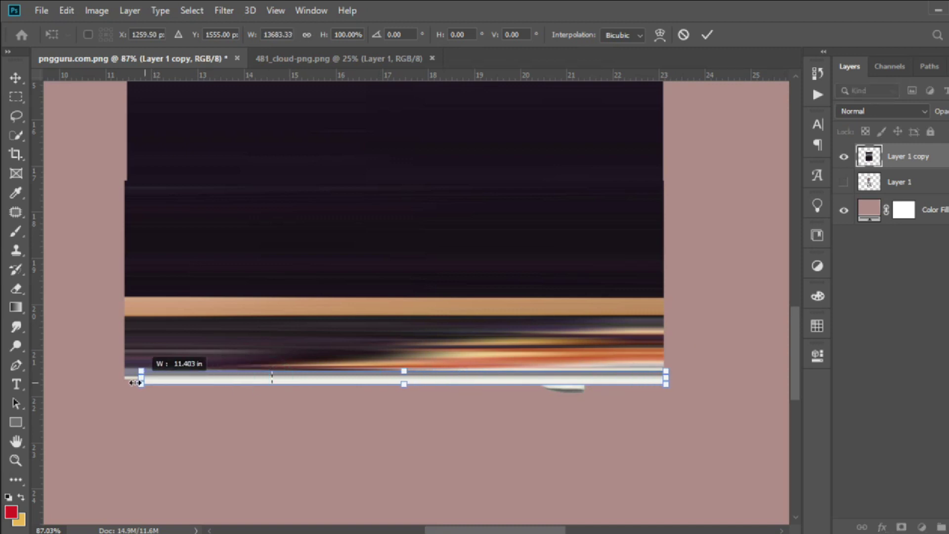
pyautogui.press('Return')
pyautogui.scroll(-2, 239, 384)
# Stretch a thin sliver at the band's top edge far left and right
pyautogui.scroll(-2, 301, 329)
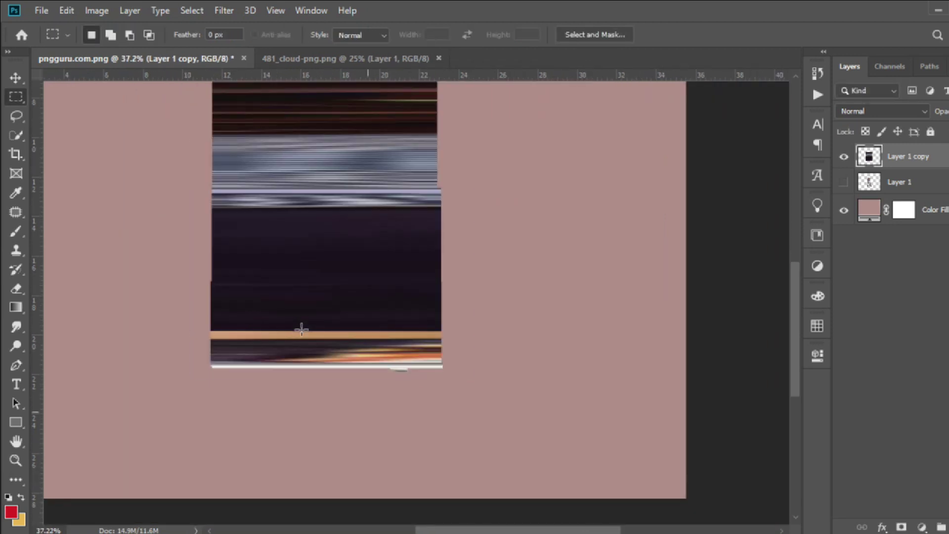
pyautogui.scroll(3, 310, 263)
pyautogui.scroll(4, 319, 193)
pyautogui.moveTo(313, 153); pyautogui.dragTo(318, 185)
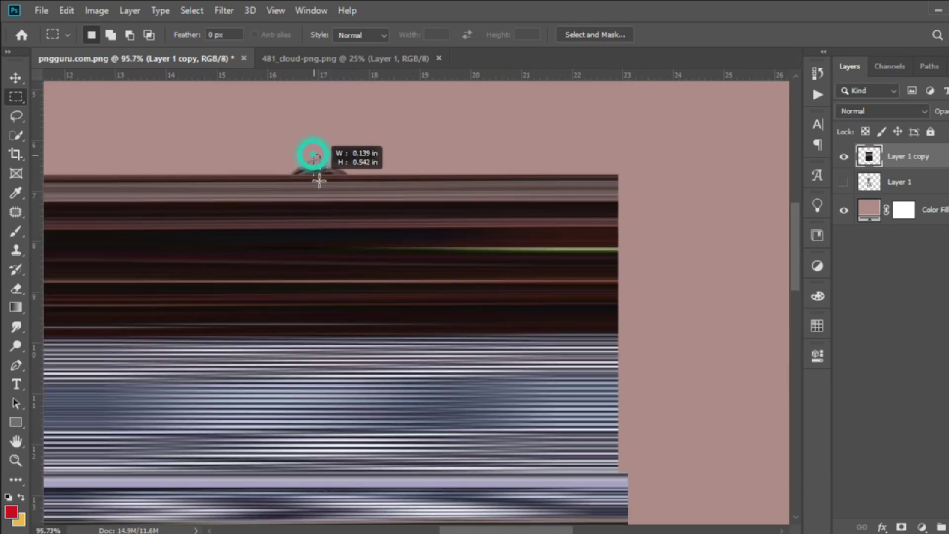
pyautogui.hotkey('ctrl', 't')
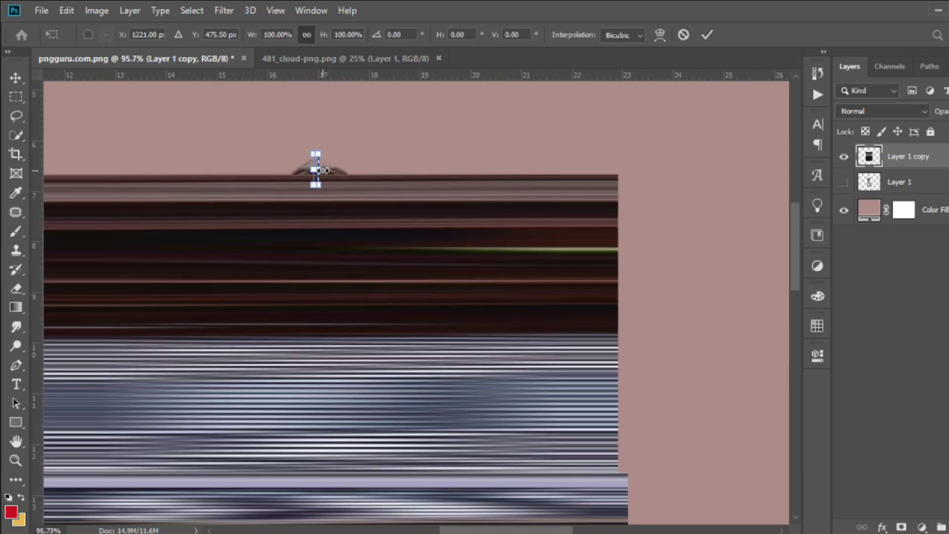
pyautogui.press('Return')
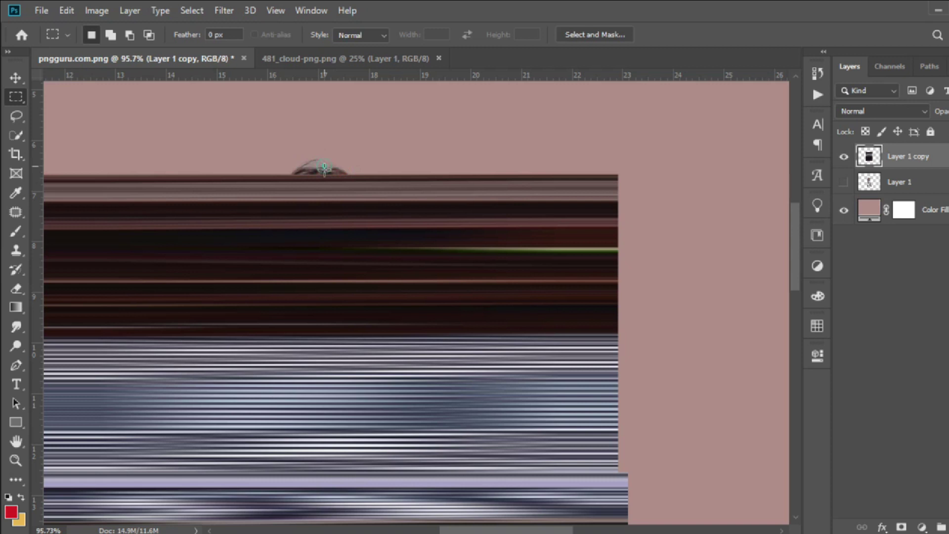
pyautogui.hotkey('ctrl', 't')
pyautogui.moveTo(328, 172); pyautogui.dragTo(612, 172)
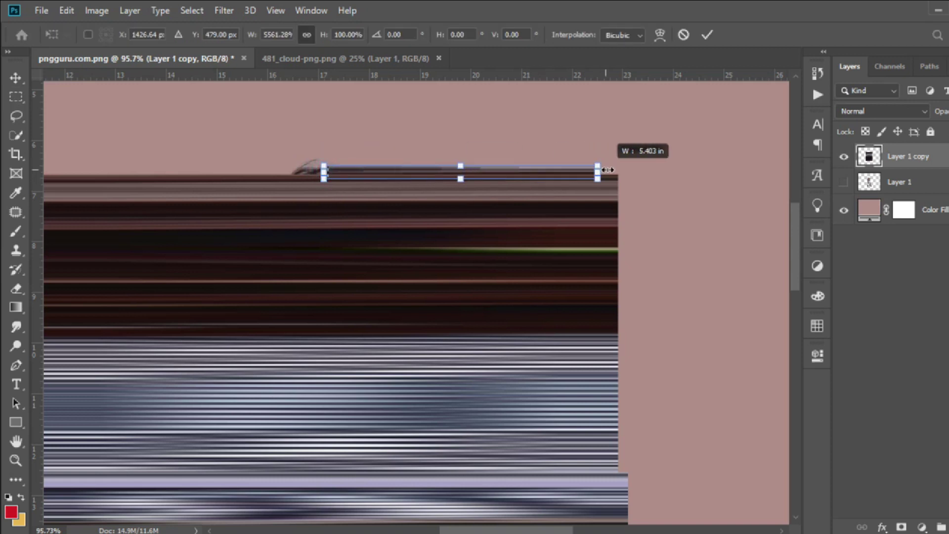
pyautogui.moveTo(324, 175); pyautogui.dragTo(47, 176)
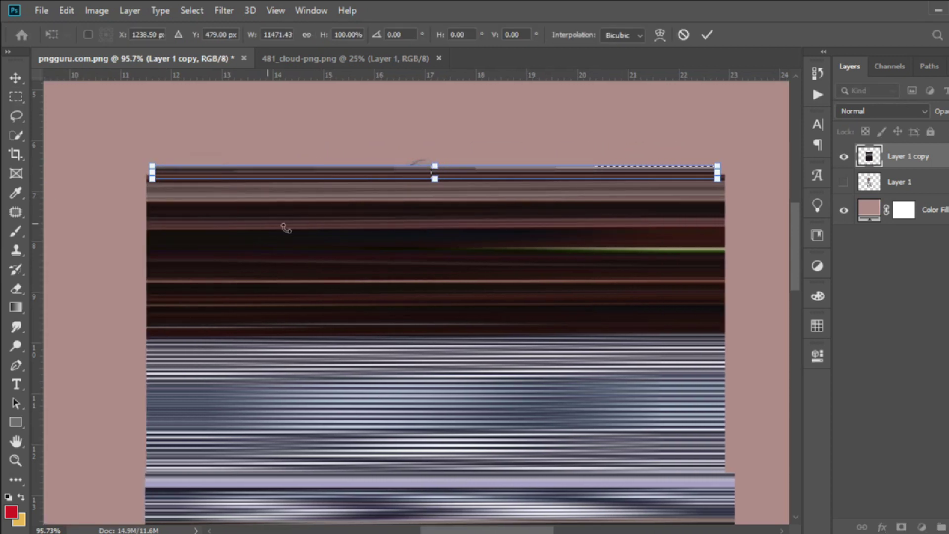
pyautogui.press('Return')
pyautogui.scroll(-2, 367, 249)
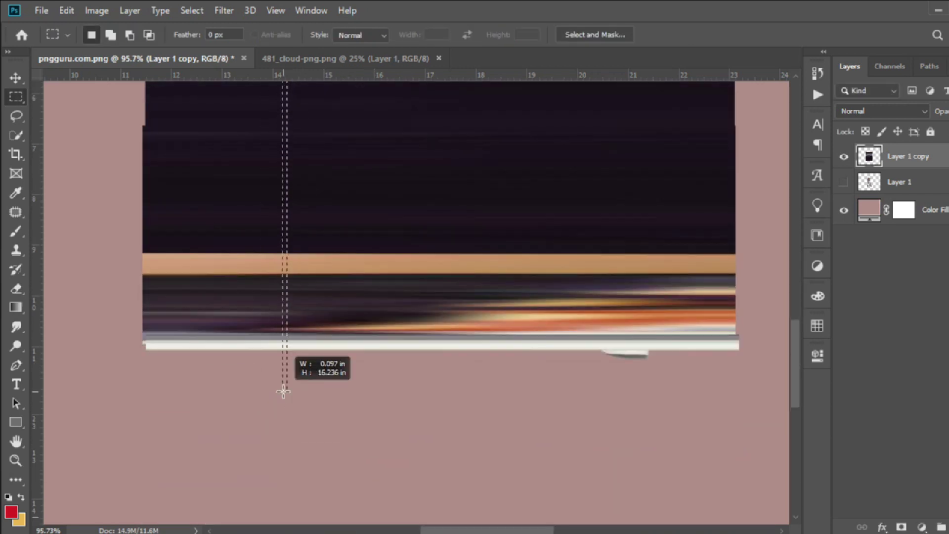
# Widen a narrow vertical column of the band far to both sides
pyautogui.moveTo(295, 523); pyautogui.dragTo(291, 370)
pyautogui.scroll(-1, 291, 370)
pyautogui.hotkey('ctrl', 't')
pyautogui.moveTo(289, 184); pyautogui.dragTo(754, 184)
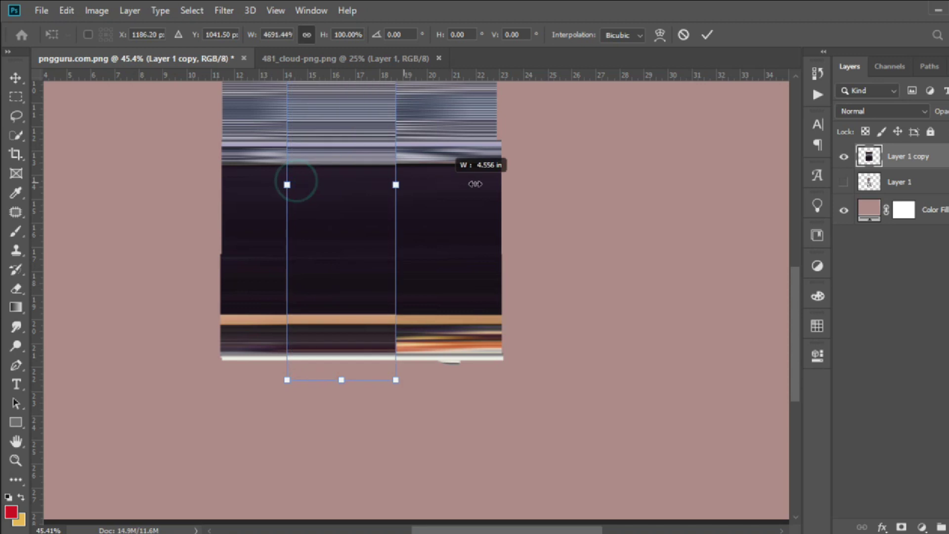
pyautogui.moveTo(287, 185); pyautogui.dragTo(74, 184)
pyautogui.press('Return')
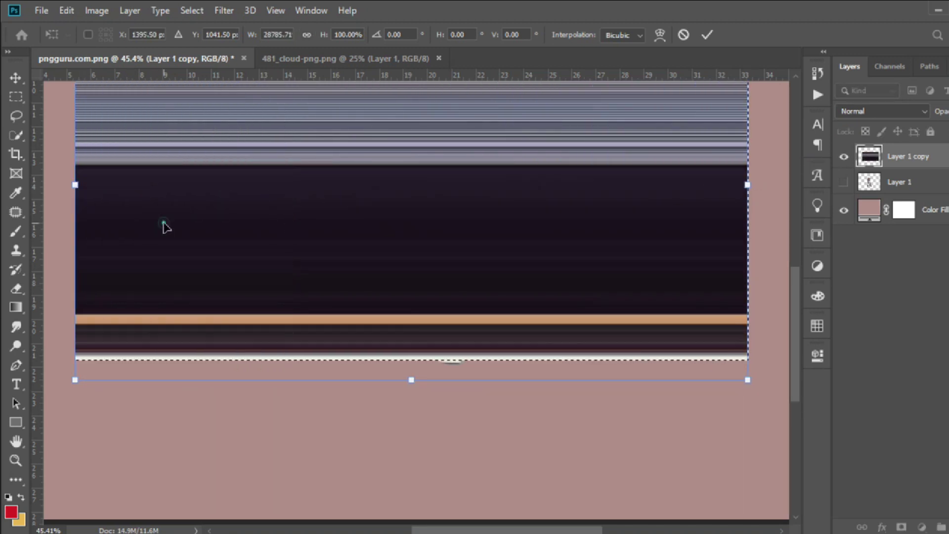
# Stamp the visible band into Layer 2 and delete Layer 1 copy
pyautogui.hotkey('ctrl', 'j')
pyautogui.click(16, 79)
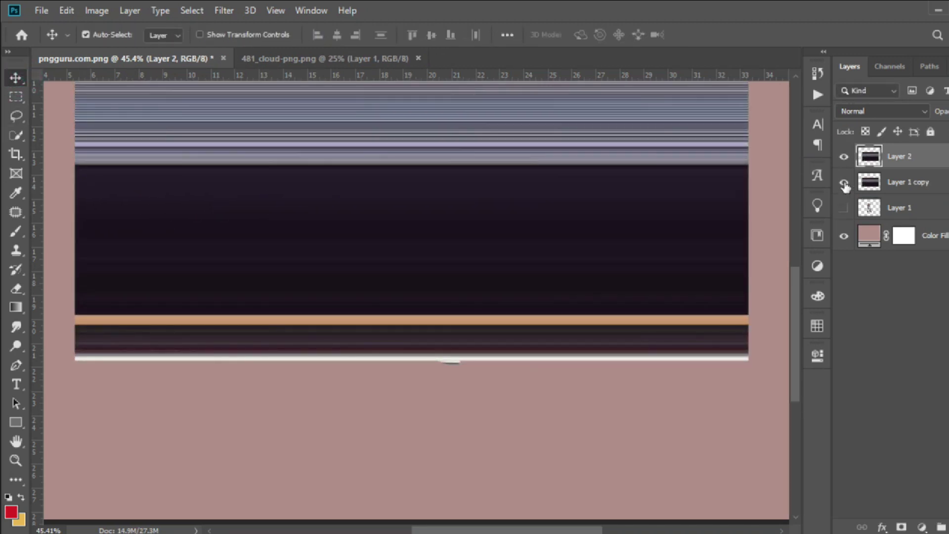
pyautogui.rightClick(897, 184)
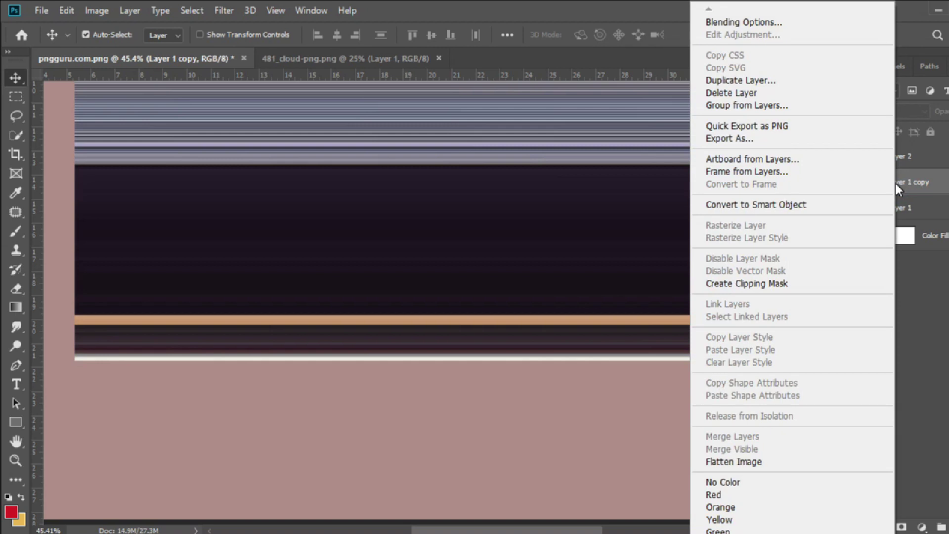
pyautogui.click(737, 93)
pyautogui.click(435, 214)
# Stretch Layer 2 past both canvas edges and shorten it slightly from the top
pyautogui.hotkey('ctrl', '0')
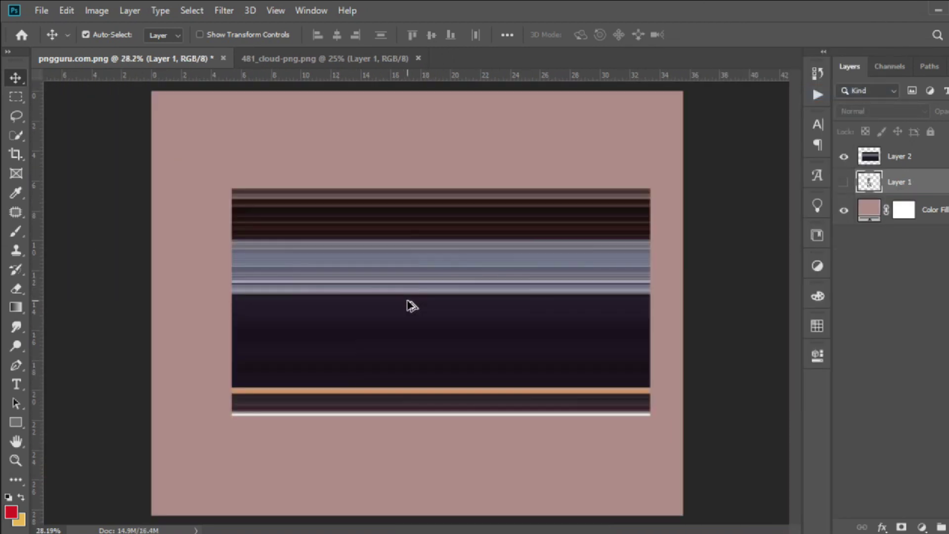
pyautogui.click(398, 286)
pyautogui.scroll(-2, 395, 286)
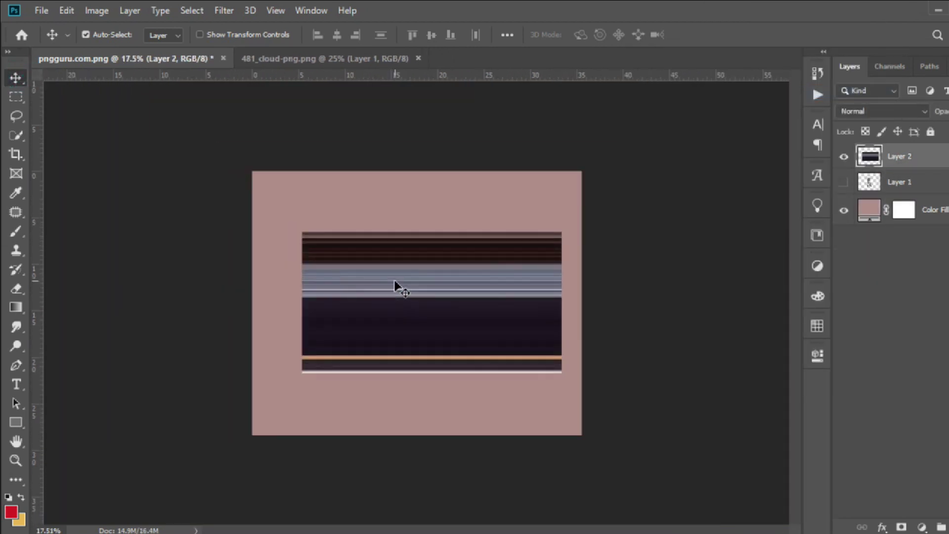
pyautogui.hotkey('ctrl', 't')
pyautogui.moveTo(561, 303); pyautogui.dragTo(710, 302)
pyautogui.moveTo(303, 303); pyautogui.dragTo(2, 305)
pyautogui.moveTo(369, 232); pyautogui.dragTo(369, 252)
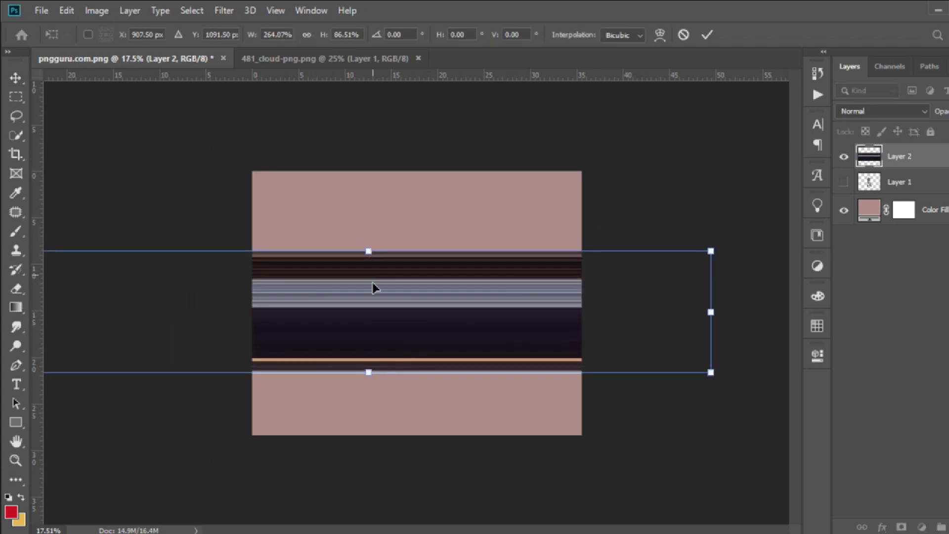
pyautogui.press('Return')
# Flip the Layer 2 band vertically with Free Transform
pyautogui.press('ctrl')
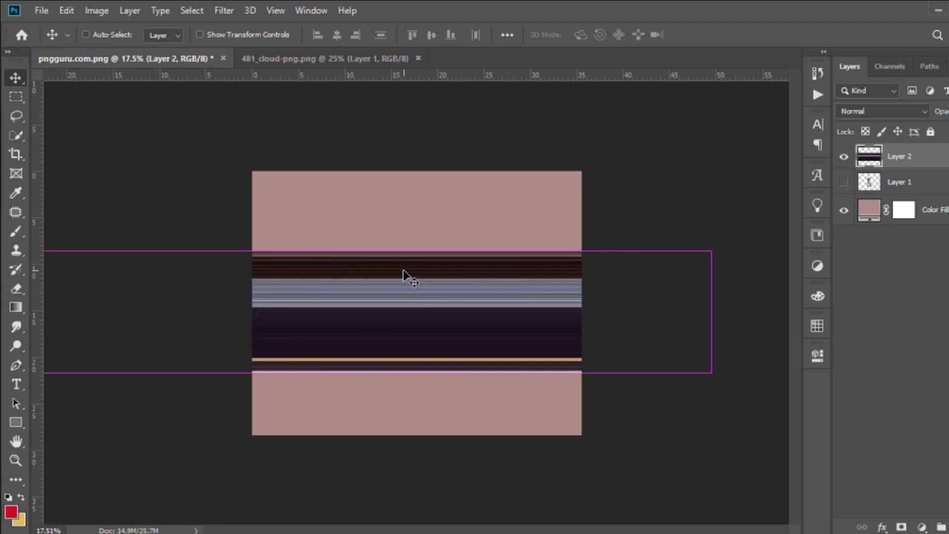
pyautogui.hotkey('ctrl', 't')
pyautogui.rightClick(419, 283)
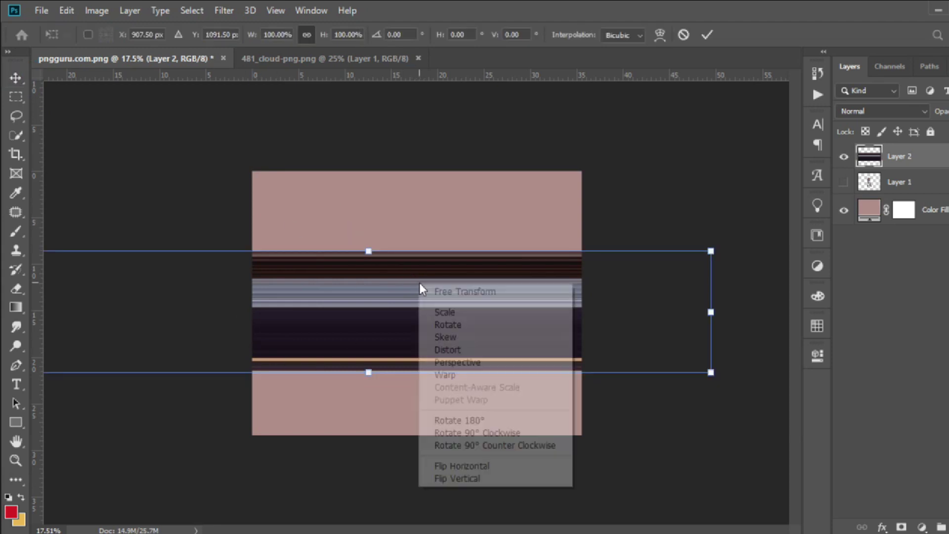
pyautogui.click(447, 479)
pyautogui.doubleClick(434, 343)
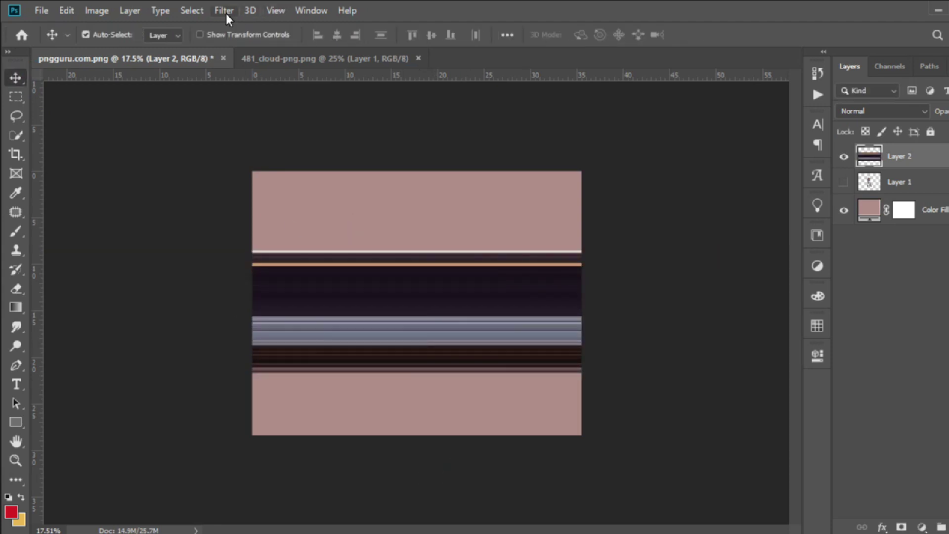
# Apply Polar Coordinates (Rectangular to Polar) to curve the band into a ring
pyautogui.click(225, 11)
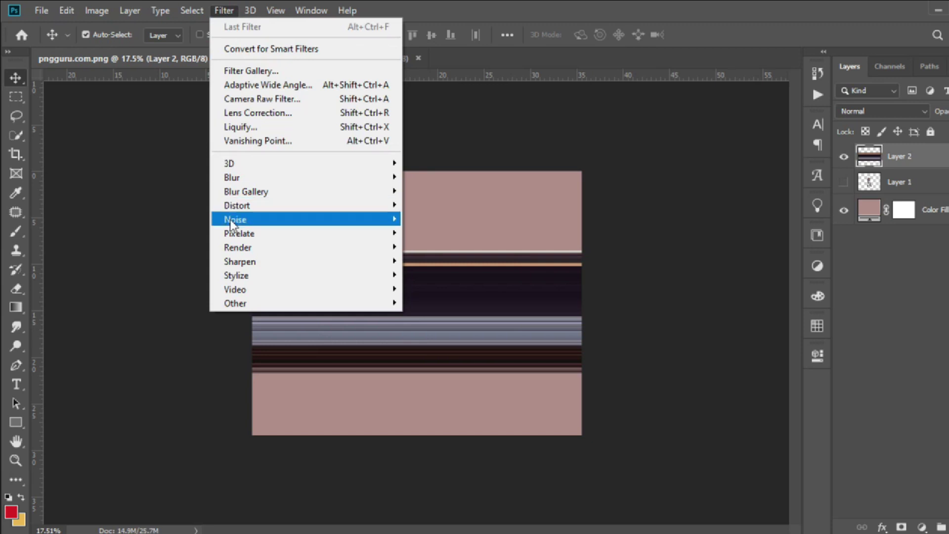
pyautogui.moveTo(239, 247)
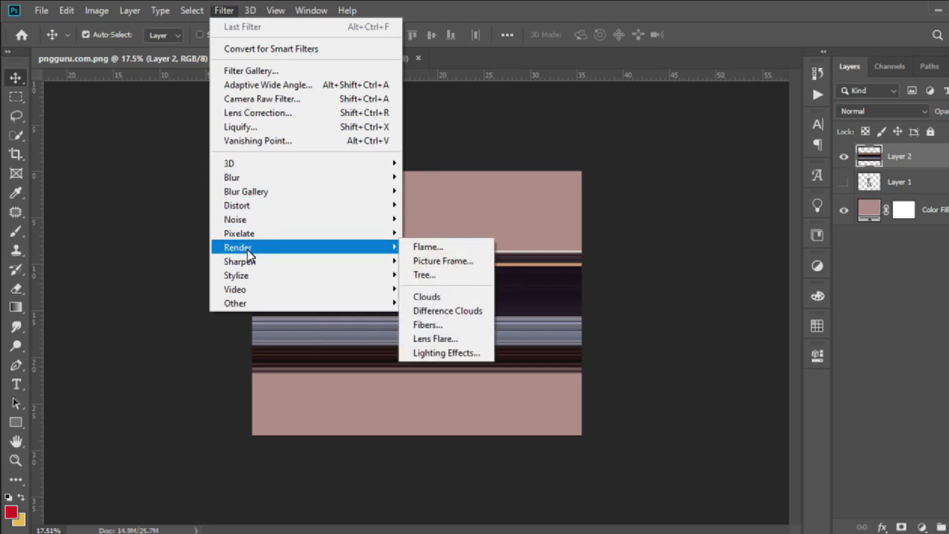
pyautogui.moveTo(237, 205)
pyautogui.click(444, 232)
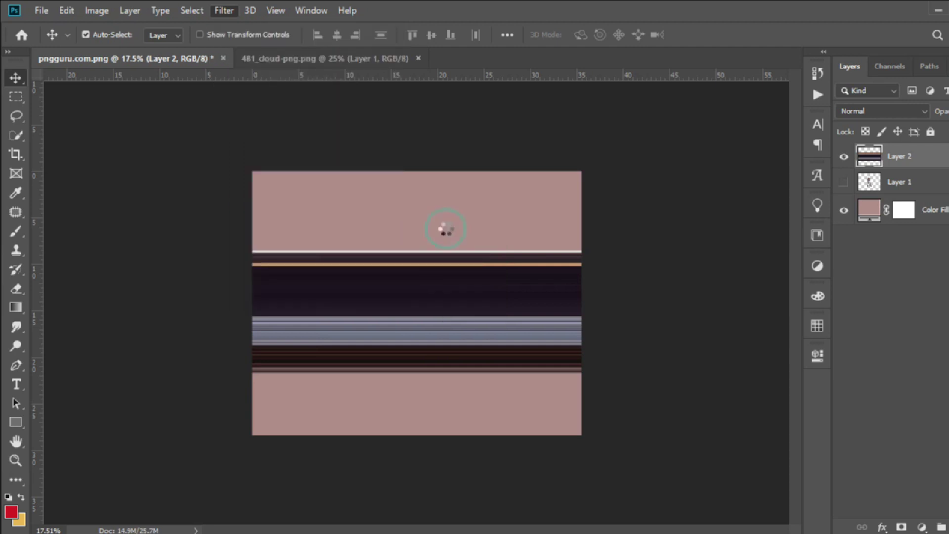
pyautogui.click(369, 309)
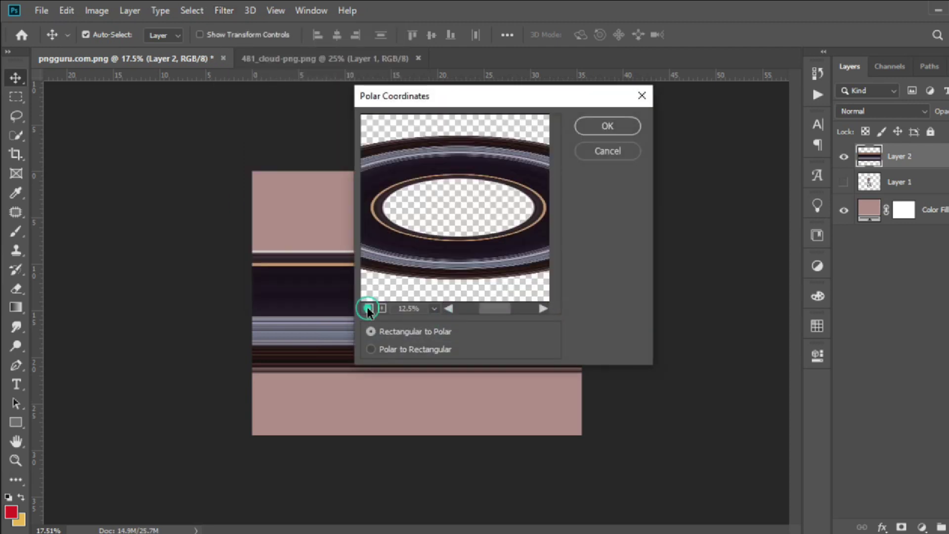
pyautogui.click(382, 308)
pyautogui.click(620, 128)
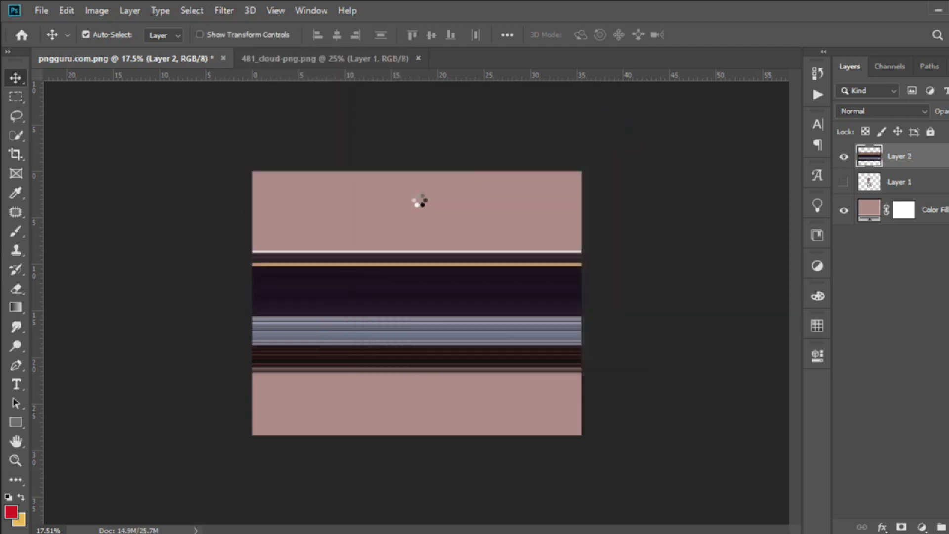
# Add a new empty layer and choose the Ellipse Tool
pyautogui.hotkey('ctrl', 'shift', 'alt', 'n')
pyautogui.click(16, 422)
pyautogui.click(54, 449)
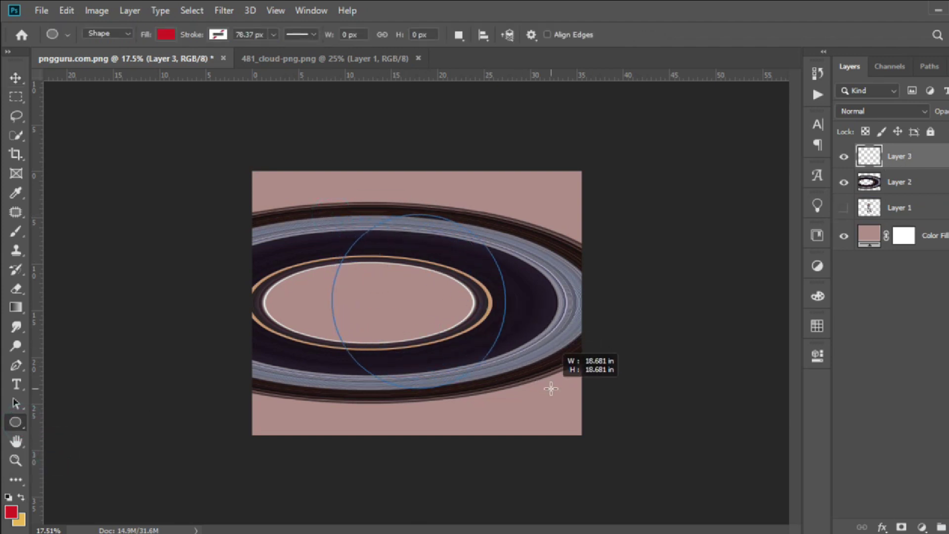
# Draw a white-filled circle over the centre of the ring
pyautogui.moveTo(329, 216); pyautogui.dragTo(550, 384)
pyautogui.click(15, 77)
pyautogui.click(656, 384)
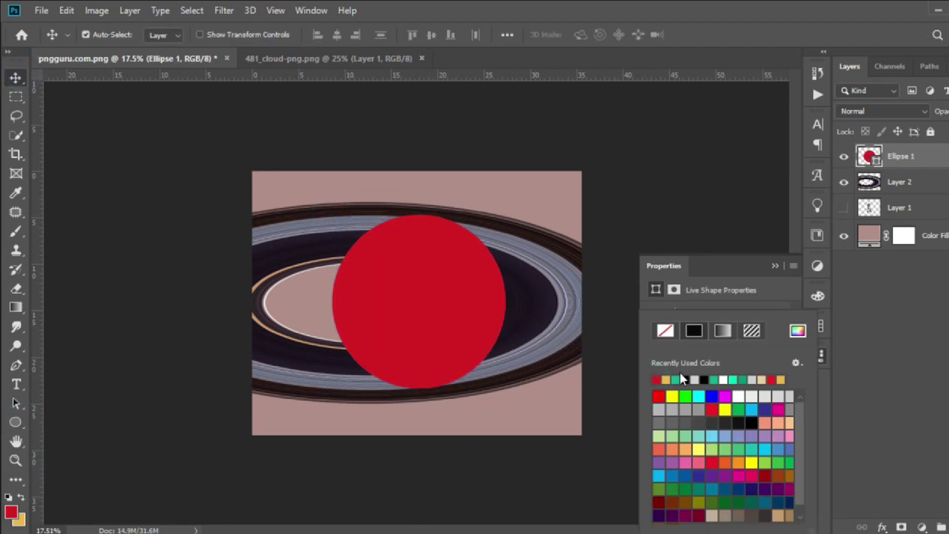
pyautogui.click(724, 379)
# Squeeze Layer 2's ring in from all sides to match the circle's size
pyautogui.click(900, 182)
pyautogui.hotkey('ctrl', 't')
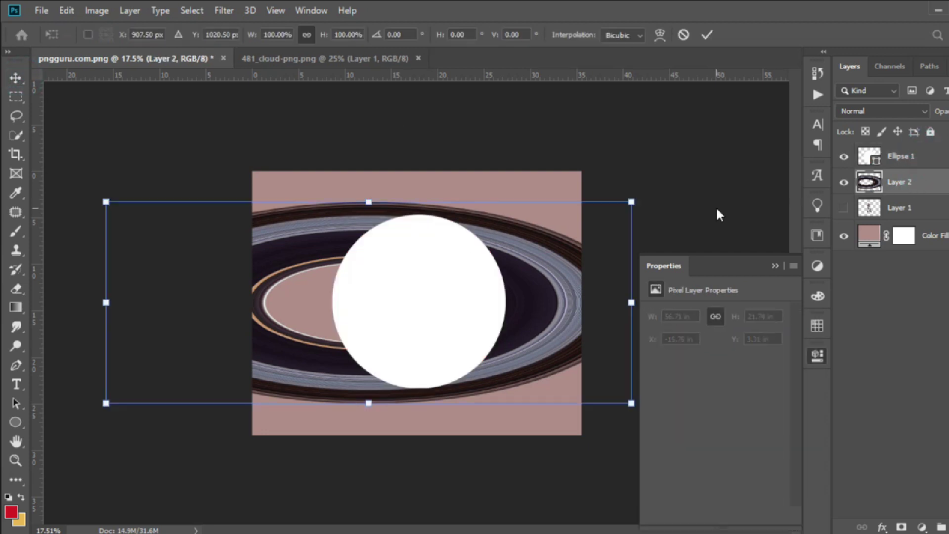
pyautogui.moveTo(631, 302); pyautogui.dragTo(505, 302)
pyautogui.moveTo(106, 302); pyautogui.dragTo(331, 303)
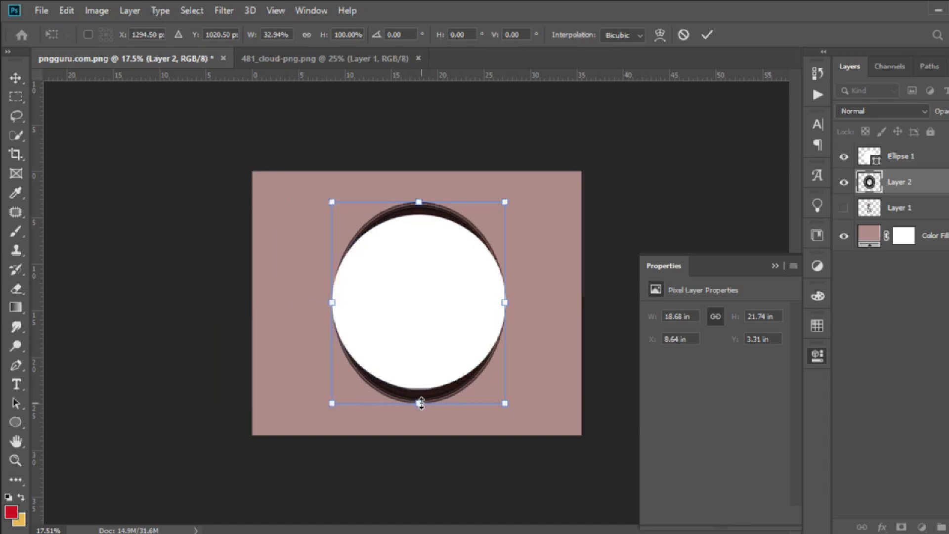
pyautogui.moveTo(420, 403); pyautogui.dragTo(420, 389)
pyautogui.moveTo(419, 202); pyautogui.dragTo(420, 213)
pyautogui.press('Return')
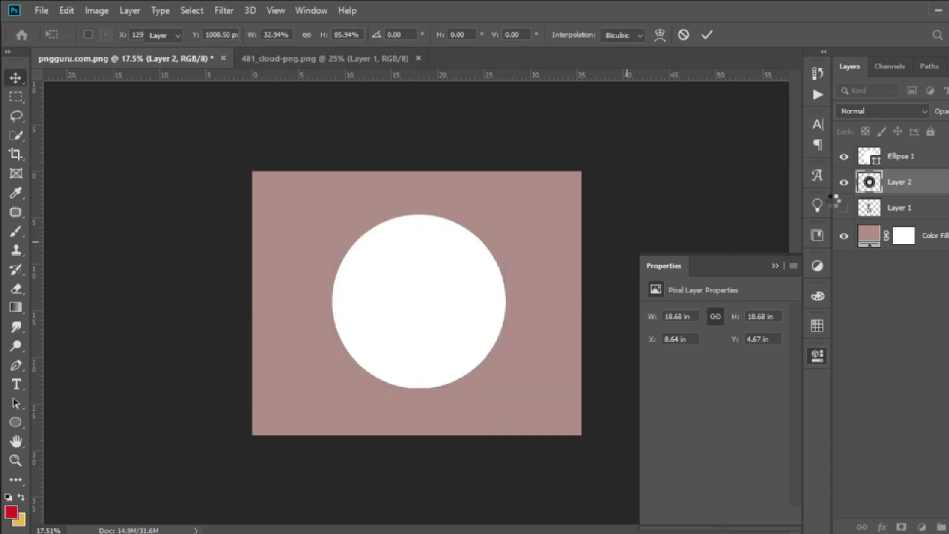
# Hide the white circle, show the woman's layer and move it above the ring
pyautogui.click(844, 156)
pyautogui.click(844, 208)
pyautogui.moveTo(900, 207); pyautogui.dragTo(900, 171)
# Shrink the ring to about 11.15 in behind her head and upper body, and add an empty layer
pyautogui.click(475, 321)
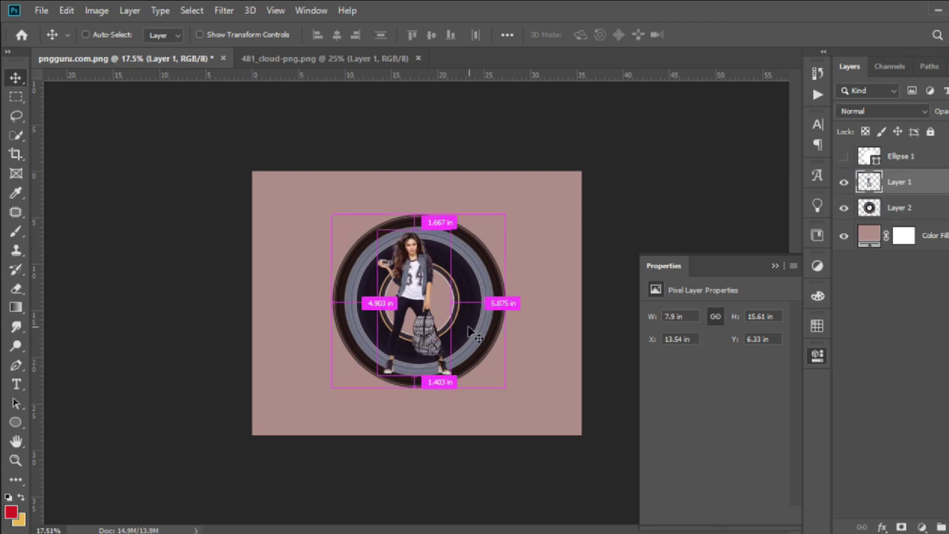
pyautogui.scroll(1, 477, 322)
pyautogui.scroll(1, 492, 319)
pyautogui.hotkey('ctrl', 't')
pyautogui.moveTo(559, 440)
pyautogui.mouseDown()
pyautogui.moveTo(495, 361)
pyautogui.moveTo(480, 304)
pyautogui.mouseUp()
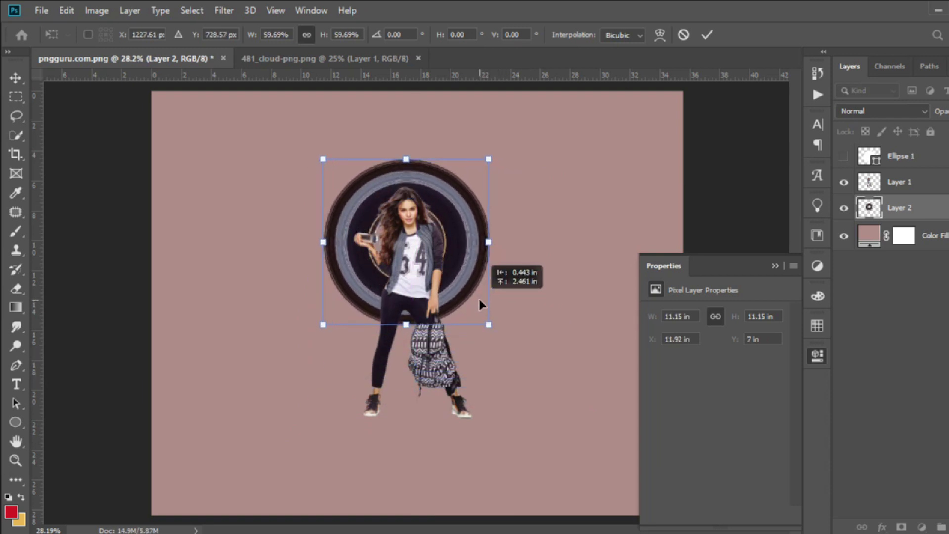
pyautogui.press('Return')
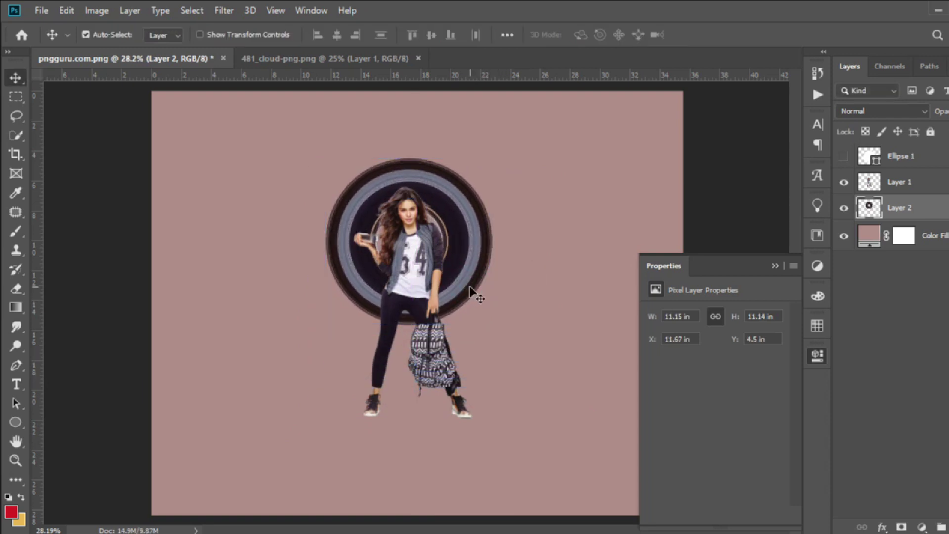
pyautogui.click(775, 266)
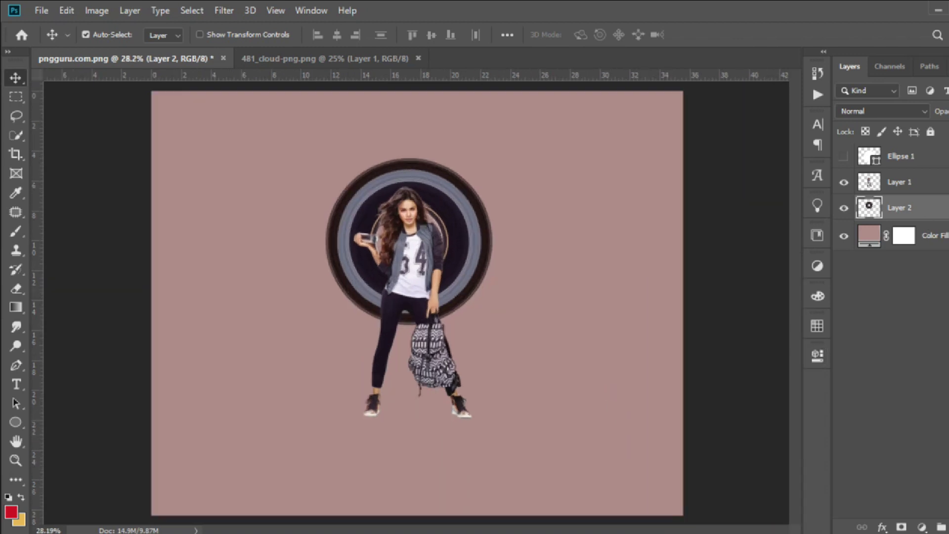
pyautogui.hotkey('ctrl', 'shift', 'alt', 'n')
# Draw a black-filled ellipse around the woman's feet
pyautogui.press('u')
pyautogui.scroll(2, 354, 400)
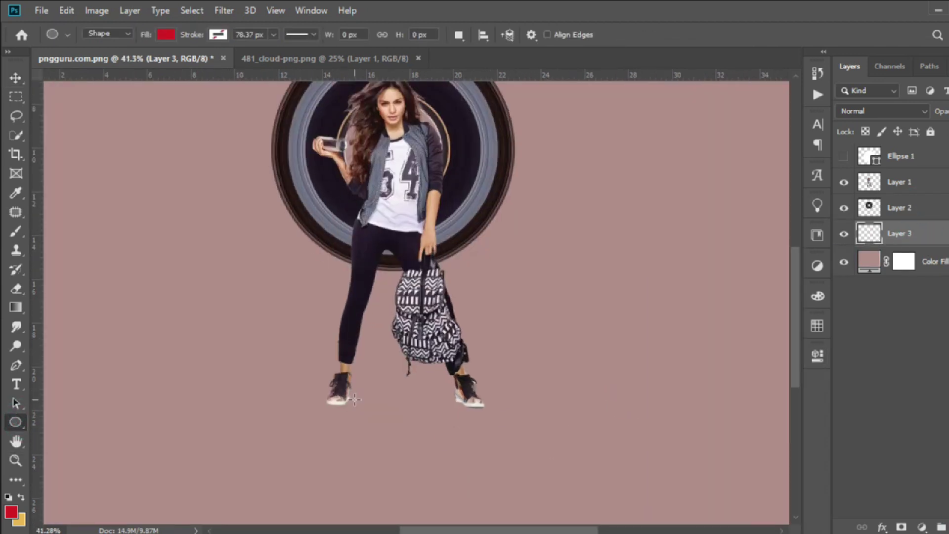
pyautogui.moveTo(298, 386); pyautogui.dragTo(517, 414)
pyautogui.click(658, 380)
pyautogui.click(714, 380)
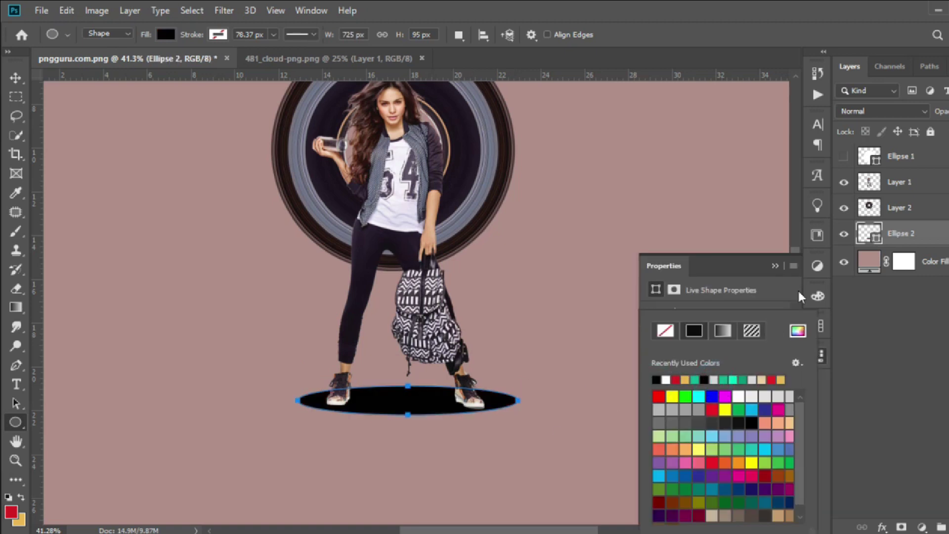
pyautogui.click(587, 306)
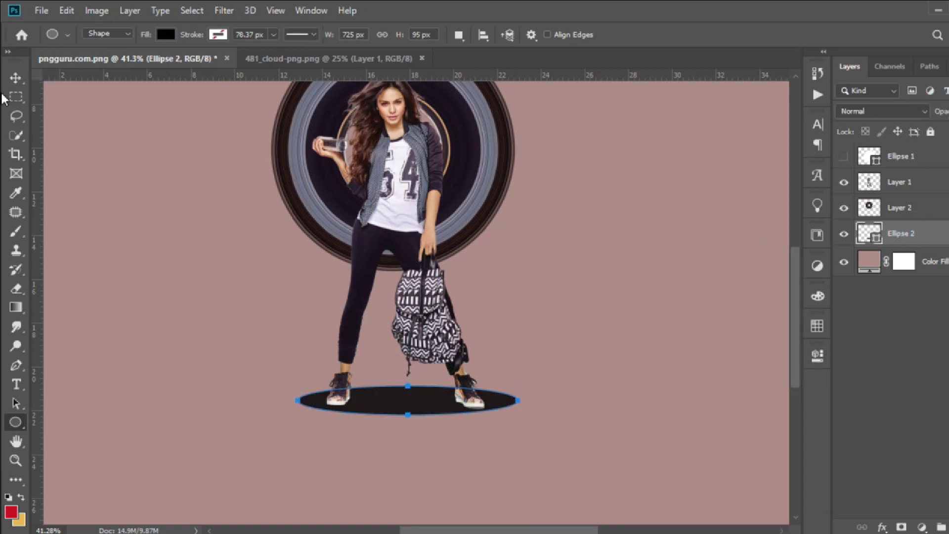
# Blur the ellipse as a smart object with an 18 px Gaussian Blur and lower its opacity
pyautogui.press('v')
pyautogui.hotkey('ctrl', '0')
pyautogui.click(224, 10)
pyautogui.click(455, 221)
pyautogui.click(489, 218)
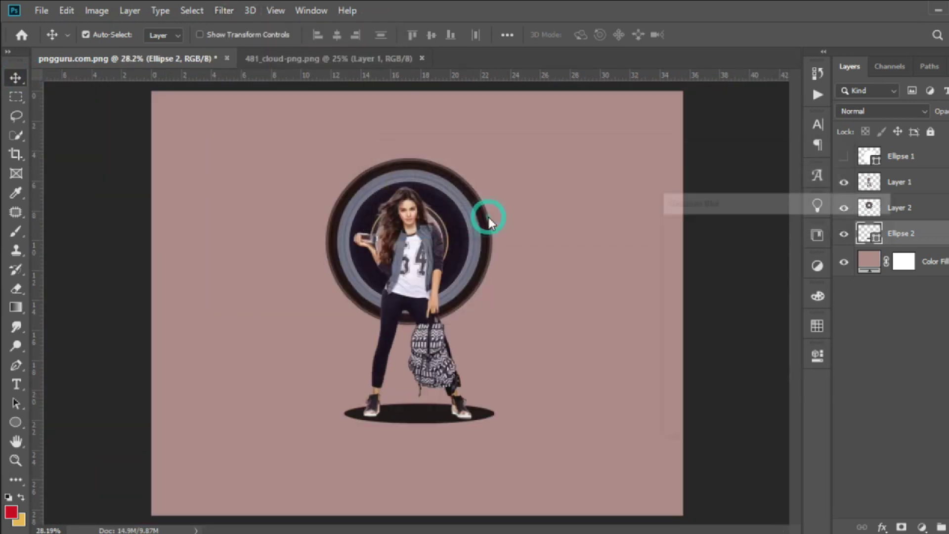
pyautogui.moveTo(719, 430); pyautogui.dragTo(744, 426)
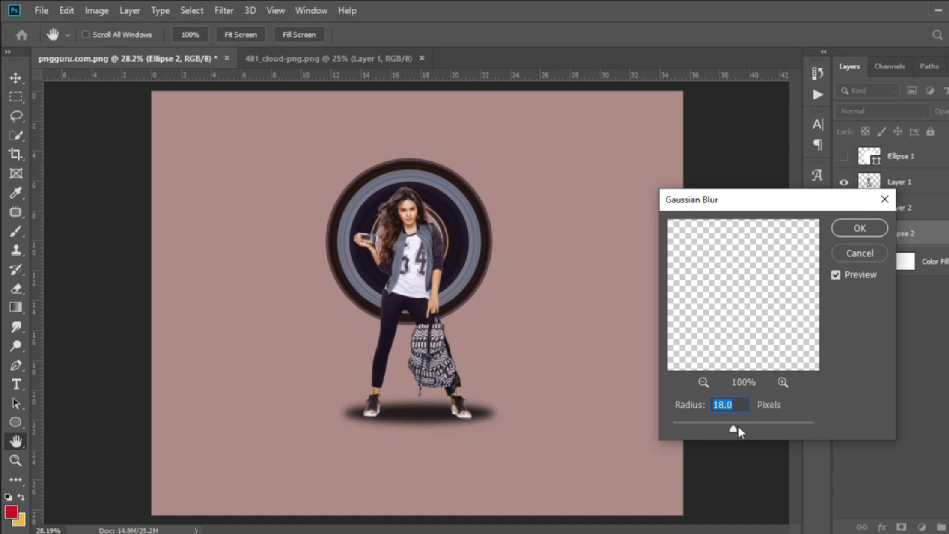
pyautogui.click(856, 228)
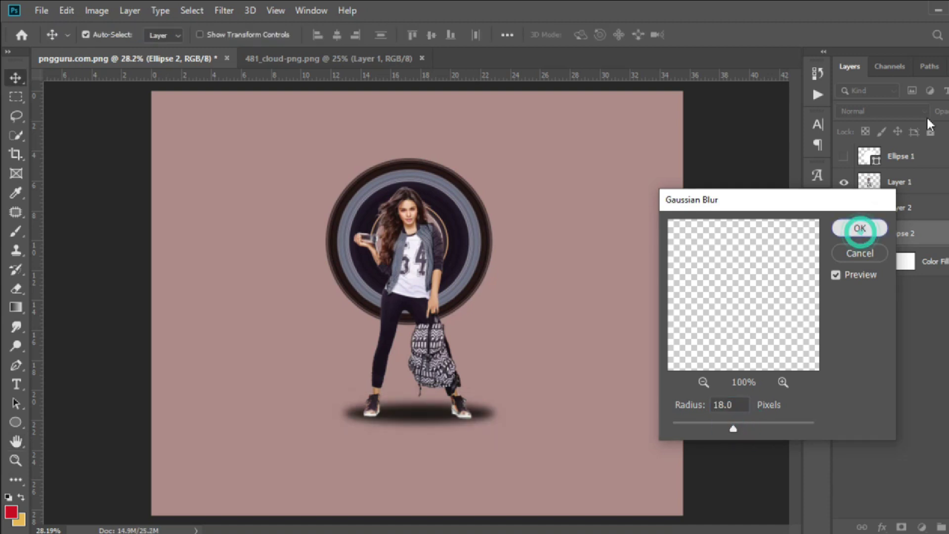
pyautogui.moveTo(909, 117); pyautogui.dragTo(896, 118)
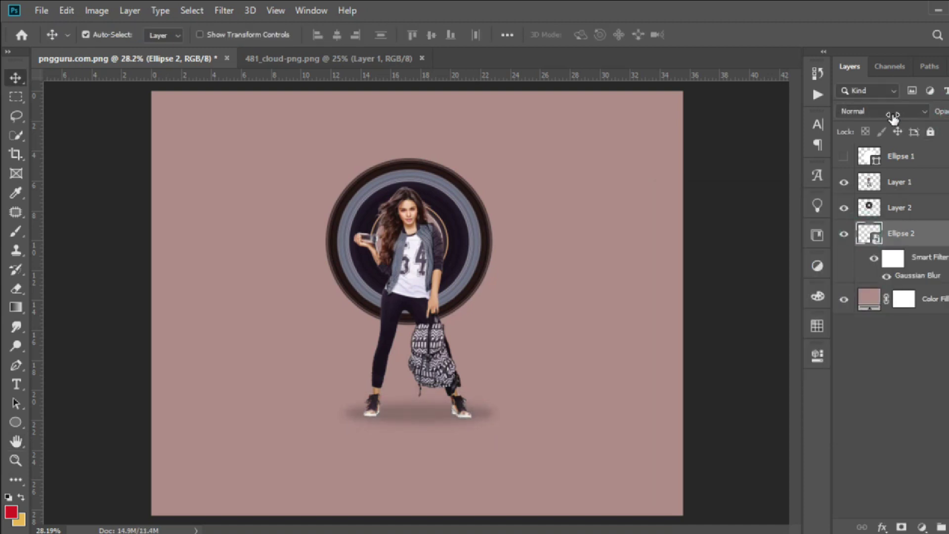
pyautogui.scroll(-1, 613, 428)
pyautogui.click(418, 281)
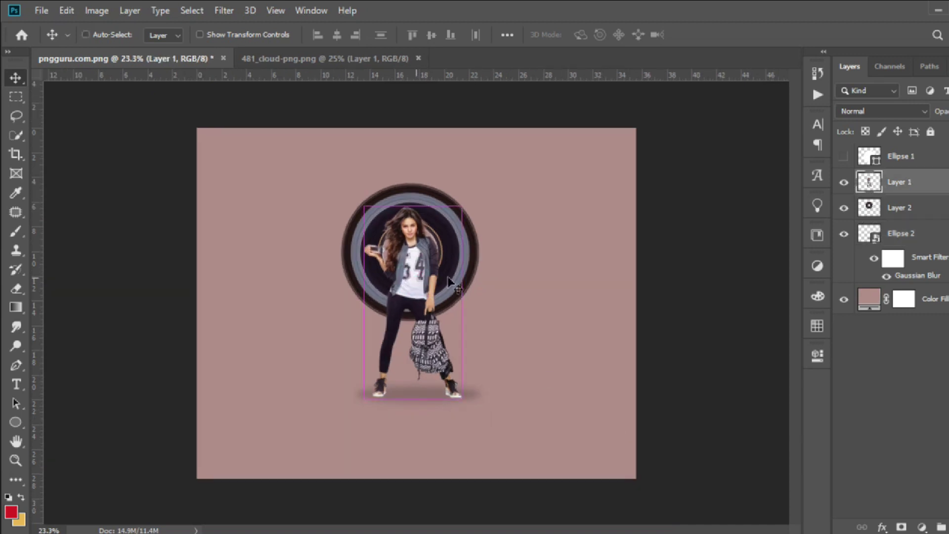
# Duplicate the woman, flip the copy vertically, and move it below her feet
pyautogui.hotkey('ctrl', 'j')
pyautogui.hotkey('ctrl', 't')
pyautogui.rightClick(419, 271)
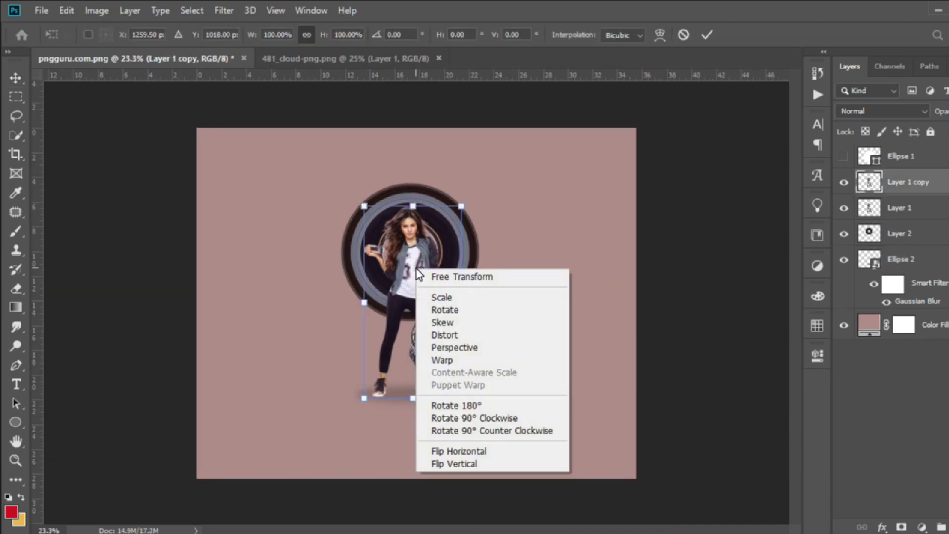
pyautogui.click(434, 464)
pyautogui.moveTo(421, 312); pyautogui.dragTo(420, 500)
pyautogui.press('Return')
# Lower the reflection's opacity and fade it with a layer mask gradient
pyautogui.moveTo(941, 111); pyautogui.dragTo(915, 117)
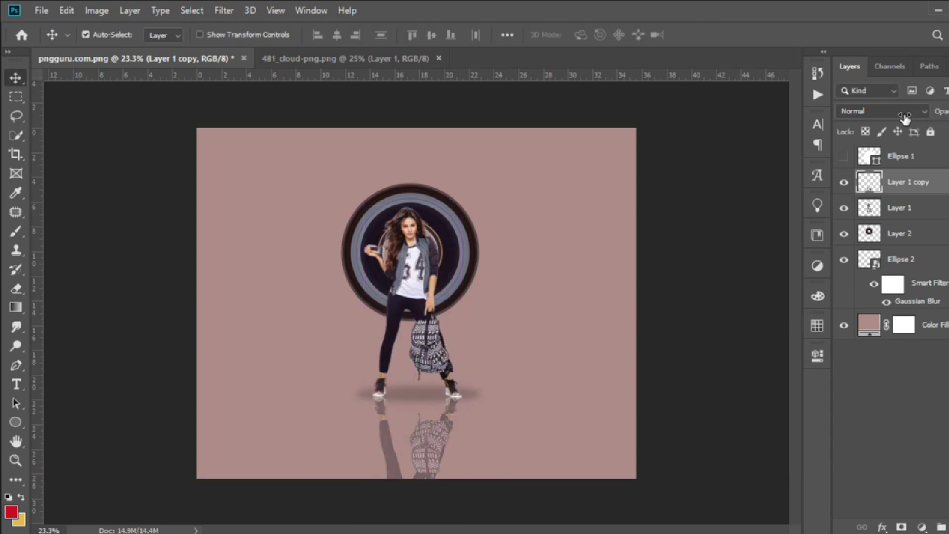
pyautogui.scroll(-2, 437, 490)
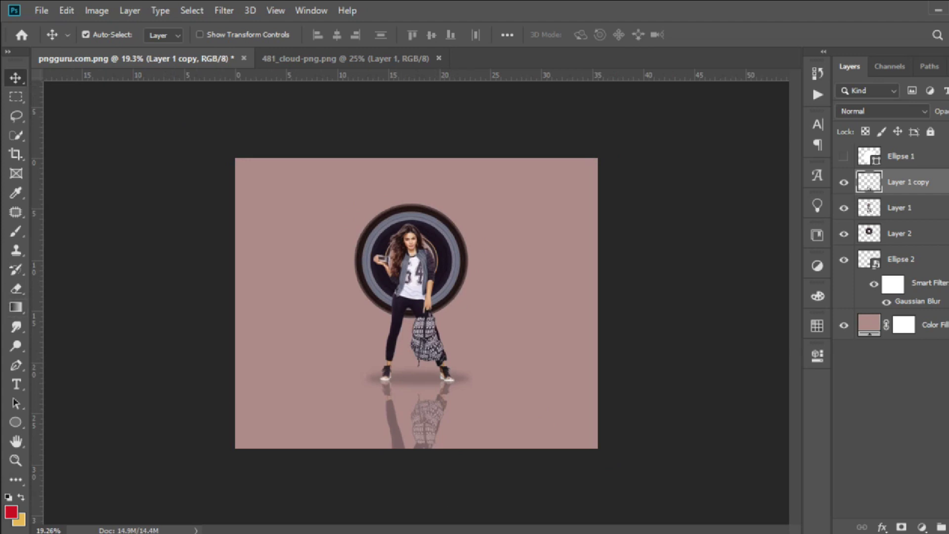
pyautogui.click(901, 527)
pyautogui.click(16, 308)
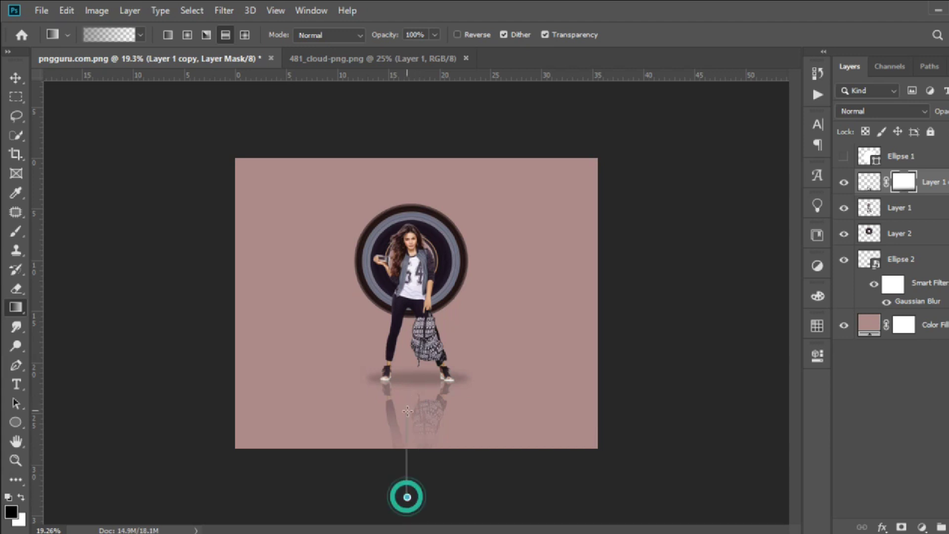
pyautogui.scroll(2, 466, 344)
pyautogui.click(16, 78)
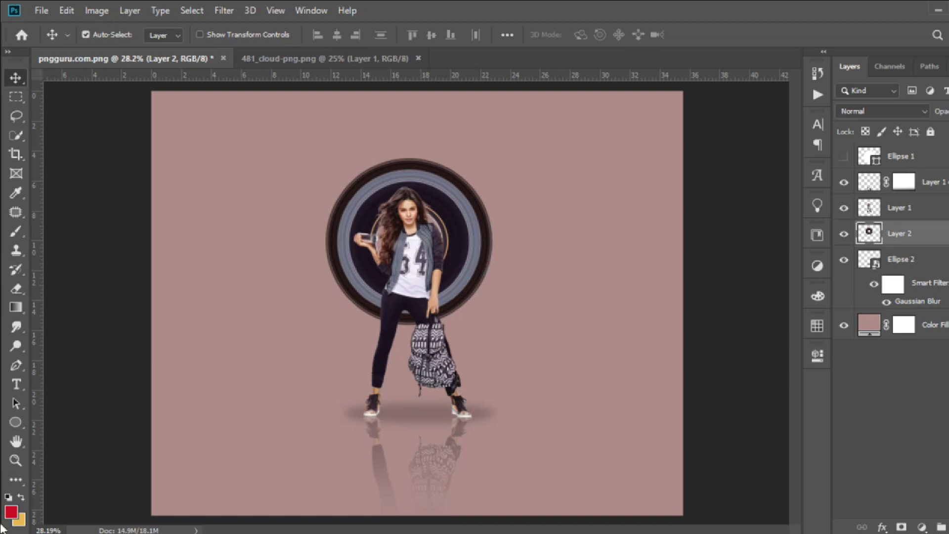
# Add a new layer clipped to the ring layer and set the brush colour to white ffffff
pyautogui.hotkey('ctrl', 'shift', 'alt', 'n')
pyautogui.rightClick(915, 233)
pyautogui.click(831, 285)
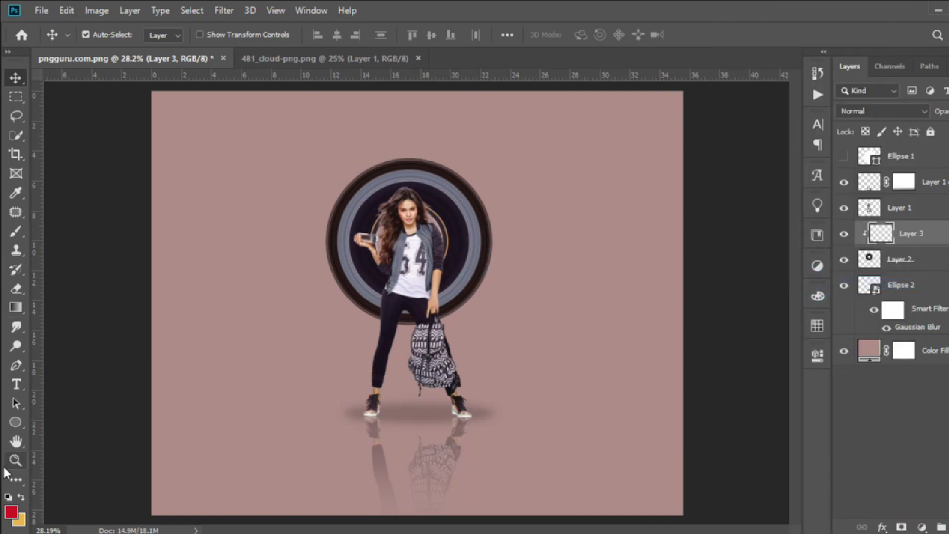
pyautogui.click(16, 231)
pyautogui.click(11, 512)
pyautogui.write('ffffff')
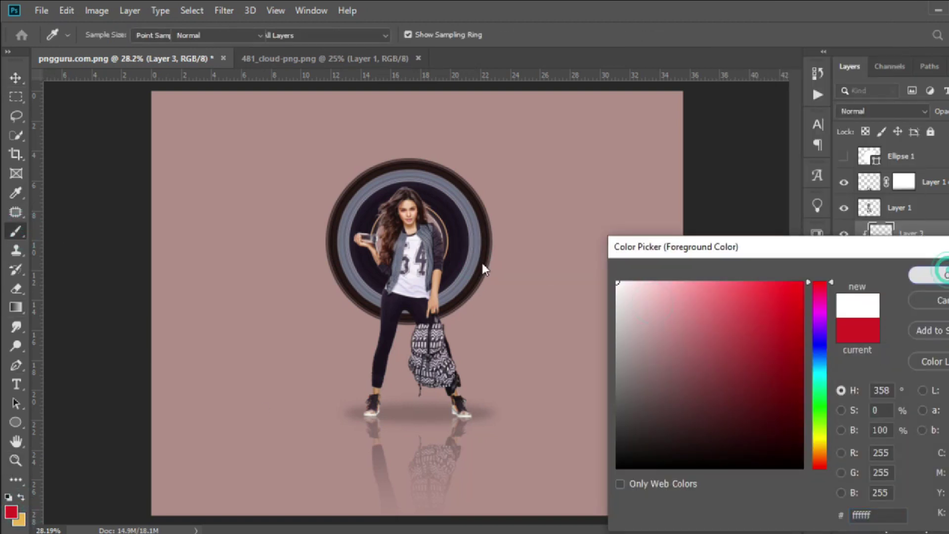
# Use a soft round 1811 px brush and dab soft black shading onto the ring
pyautogui.rightClick(483, 270)
pyautogui.click(430, 322)
pyautogui.click(492, 205)
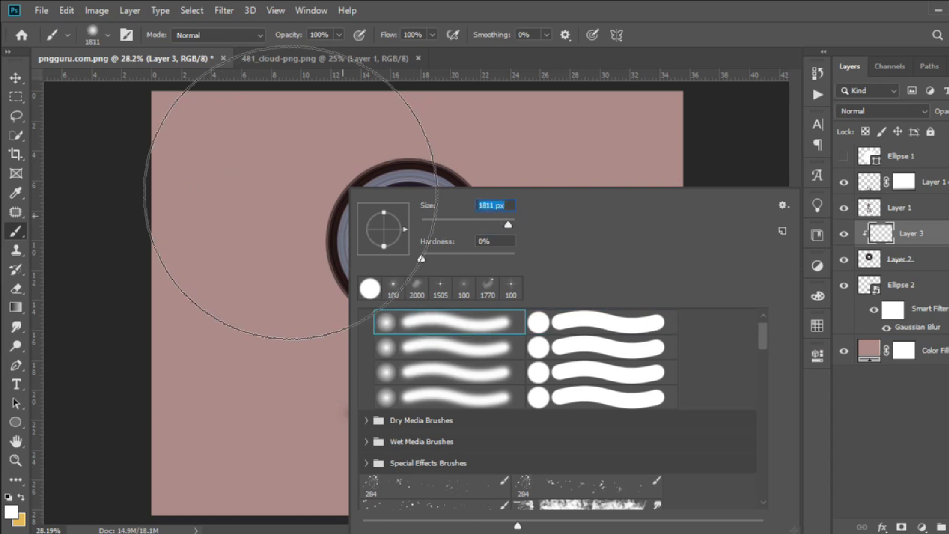
pyautogui.press('Return')
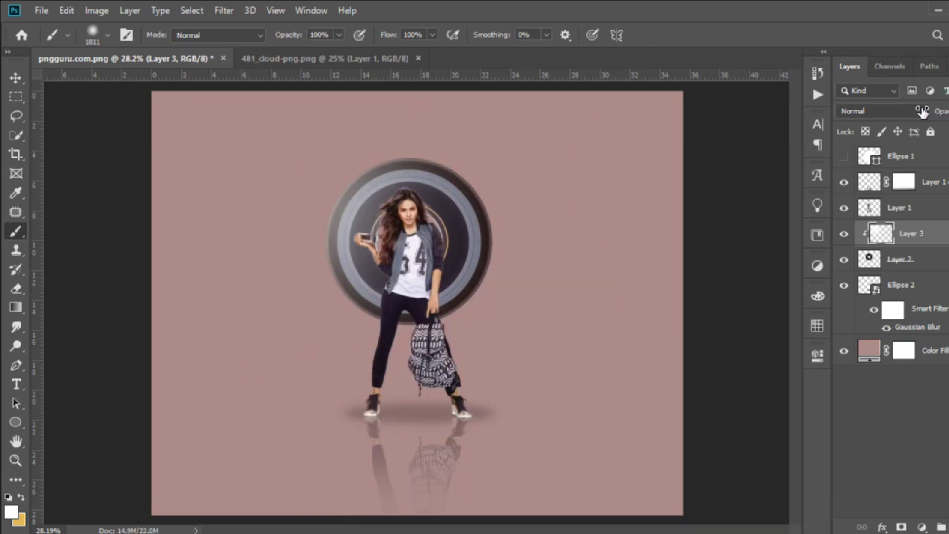
pyautogui.click(21, 497)
pyautogui.press('Return')
pyautogui.click(514, 343)
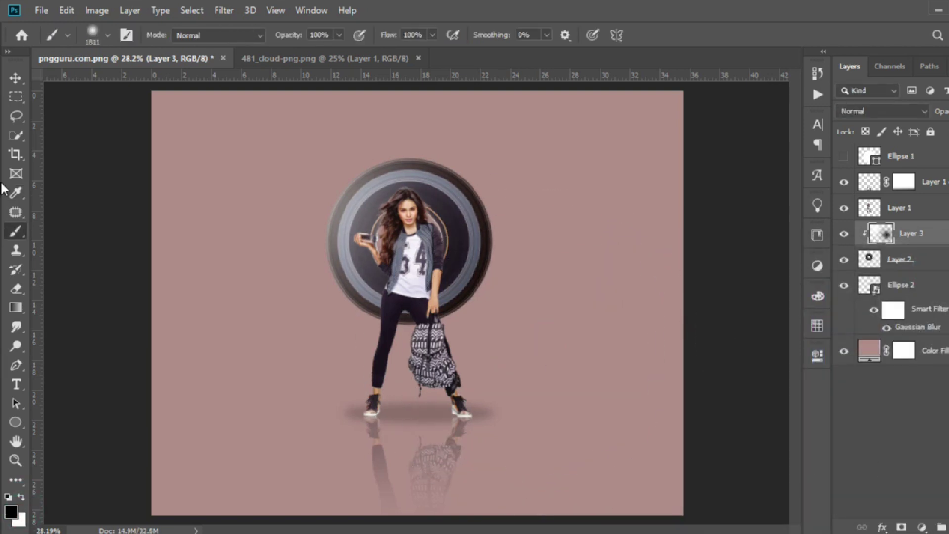
pyautogui.click(16, 77)
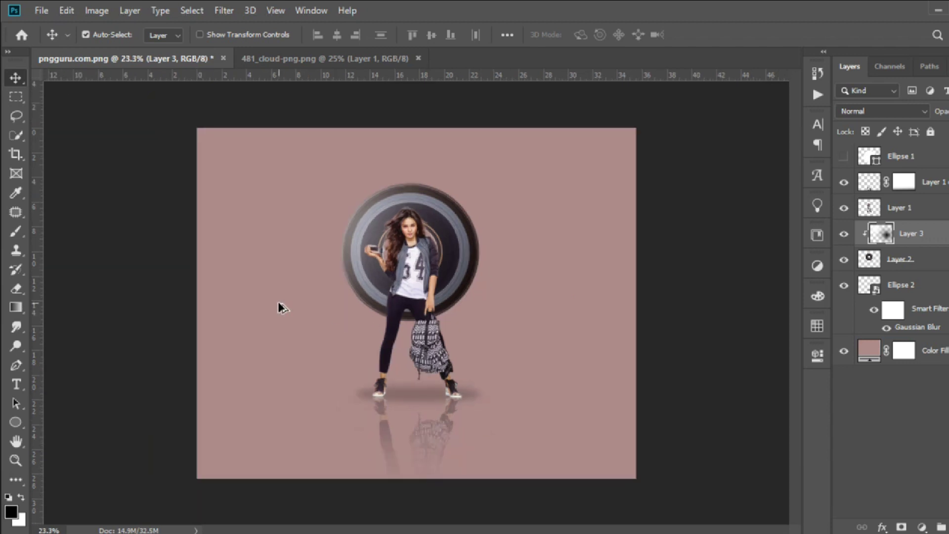
# Bring the cloud layer into the composition, shrink it, and move it below the ring layer
pyautogui.click(325, 58)
pyautogui.moveTo(899, 154)
pyautogui.mouseDown()
pyautogui.moveTo(163, 58)
pyautogui.moveTo(504, 272)
pyautogui.mouseUp()
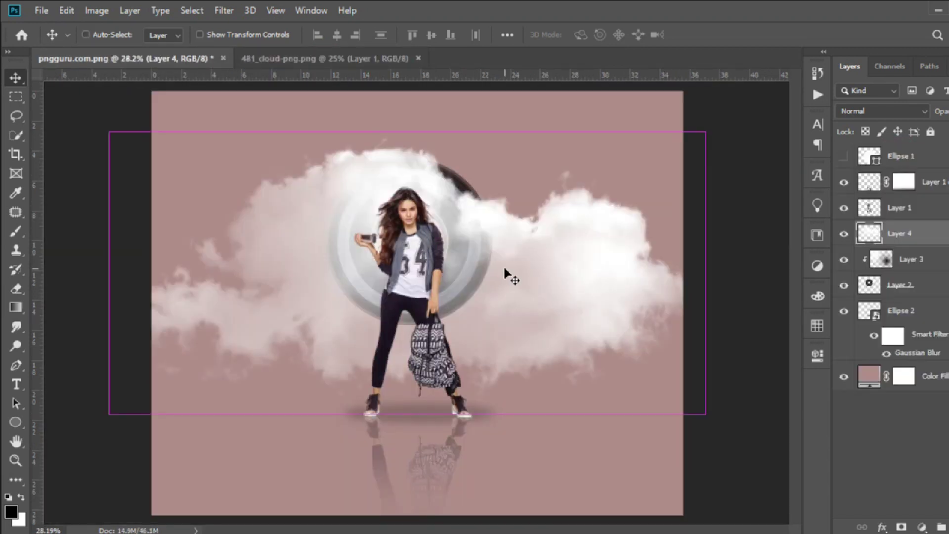
pyautogui.hotkey('ctrl', 't')
pyautogui.moveTo(706, 132)
pyautogui.mouseDown()
pyautogui.moveTo(518, 214)
pyautogui.moveTo(597, 180)
pyautogui.mouseUp()
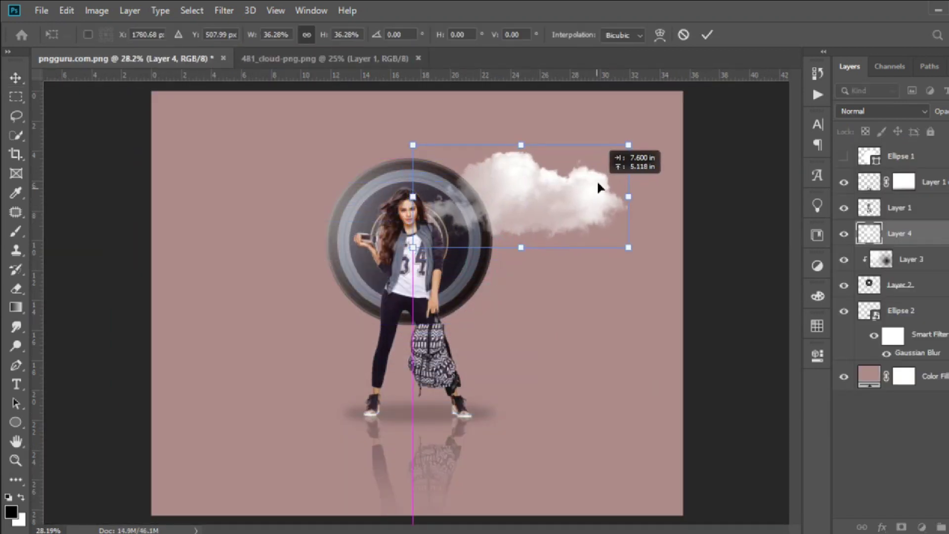
pyautogui.press('Return')
pyautogui.moveTo(920, 240); pyautogui.dragTo(905, 361)
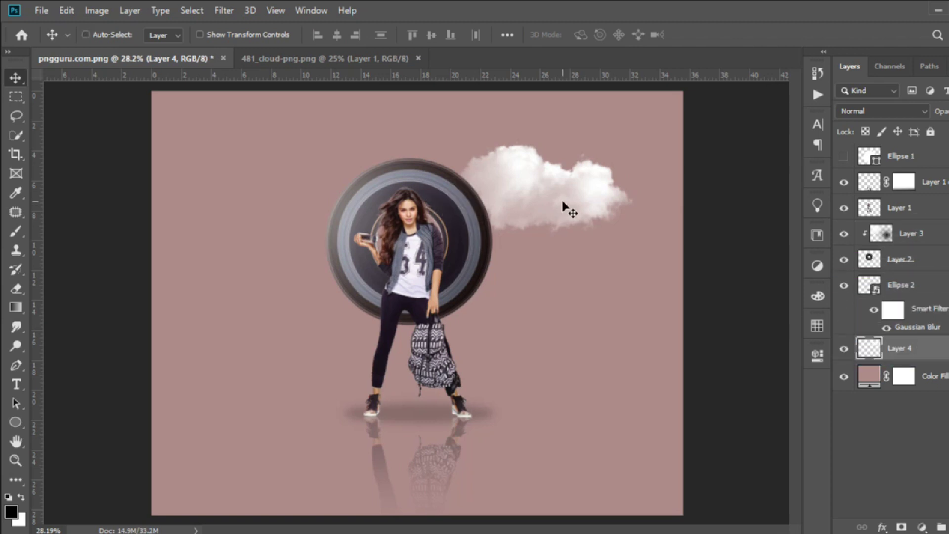
pyautogui.hotkey('ctrl', 't')
pyautogui.moveTo(634, 143); pyautogui.dragTo(592, 159)
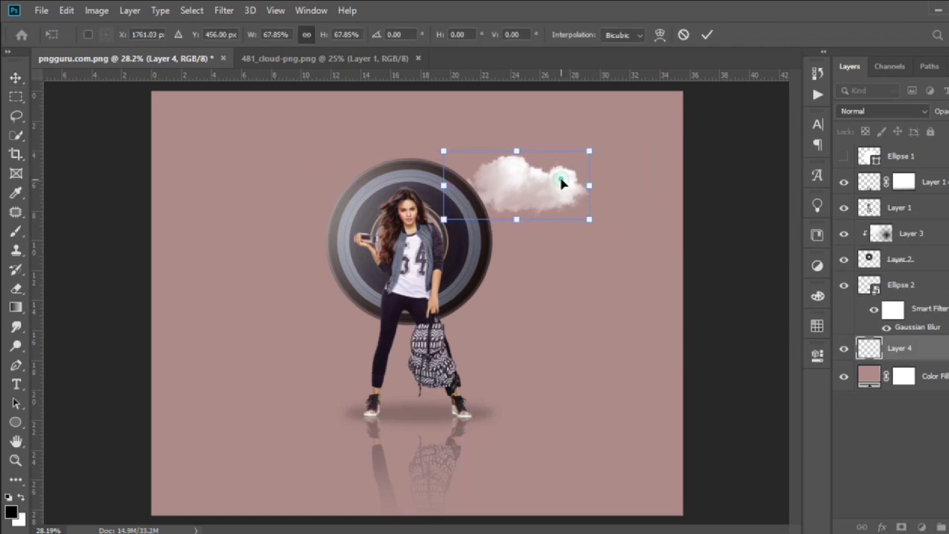
pyautogui.press('Return')
# Duplicate the cloud, place the copy at the ring's upper left, and enlarge it
pyautogui.hotkey('ctrl', 'j')
pyautogui.hotkey('ctrl', 't')
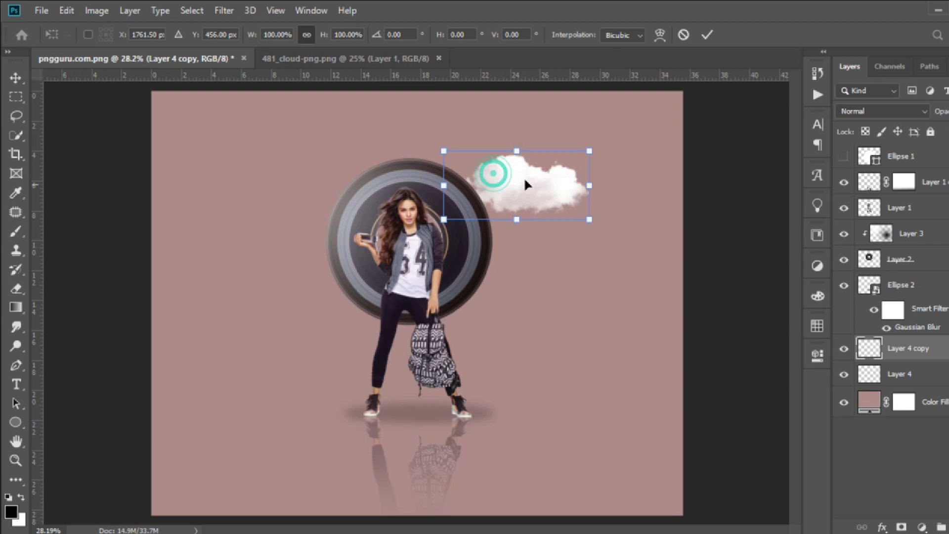
pyautogui.moveTo(524, 176); pyautogui.dragTo(287, 186)
pyautogui.press('Return')
pyautogui.moveTo(910, 348); pyautogui.dragTo(910, 207)
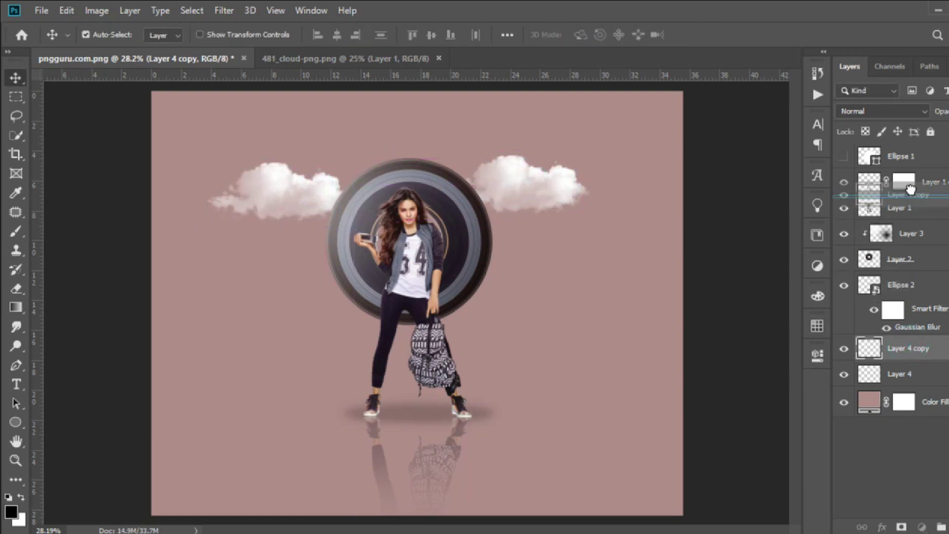
pyautogui.moveTo(304, 206); pyautogui.dragTo(313, 208)
pyautogui.hotkey('ctrl', 't')
pyautogui.moveTo(365, 170)
pyautogui.mouseDown()
pyautogui.moveTo(365, 178)
pyautogui.moveTo(374, 150)
pyautogui.moveTo(377, 167)
pyautogui.mouseUp()
pyautogui.doubleClick(376, 164)
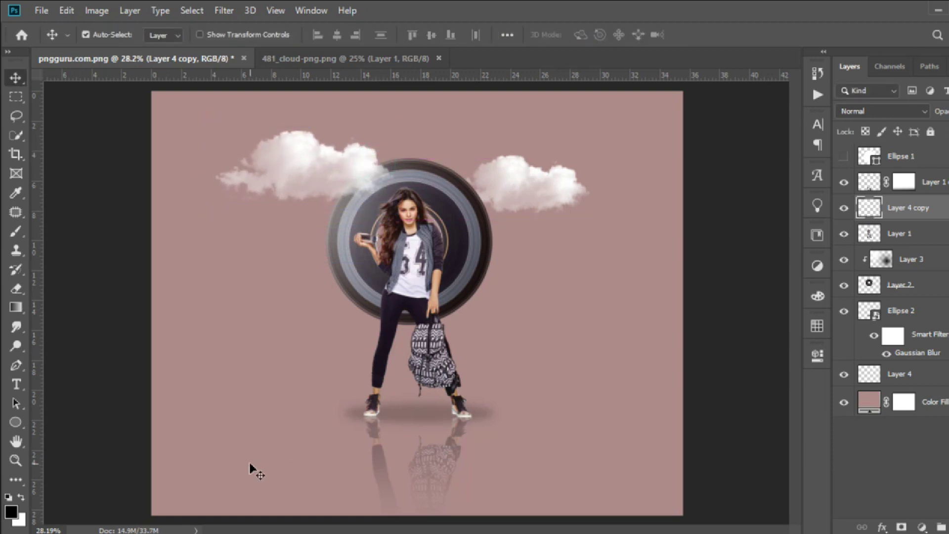
# Paint a large white circle with a hard round brush on a new layer above the background
pyautogui.click(898, 398)
pyautogui.hotkey('ctrl', 'shift', 'alt', 'n')
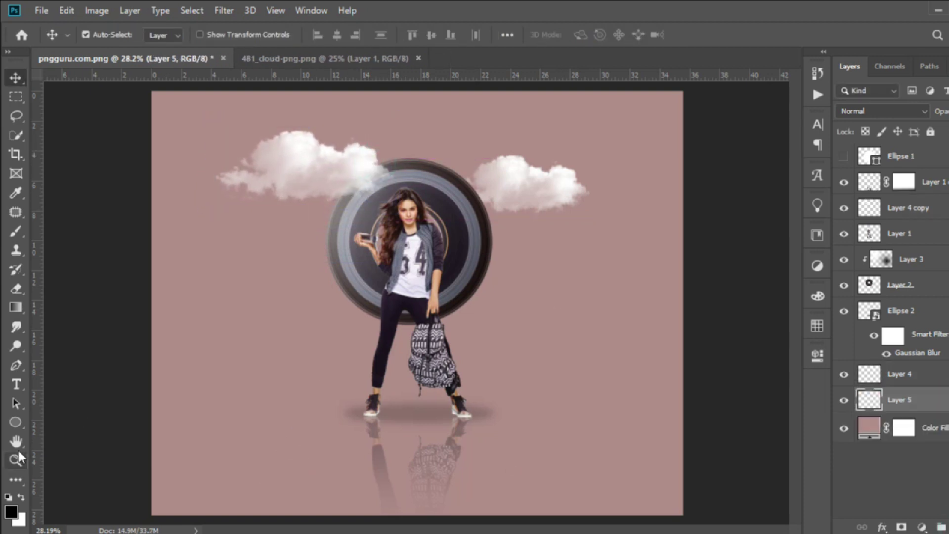
pyautogui.click(16, 231)
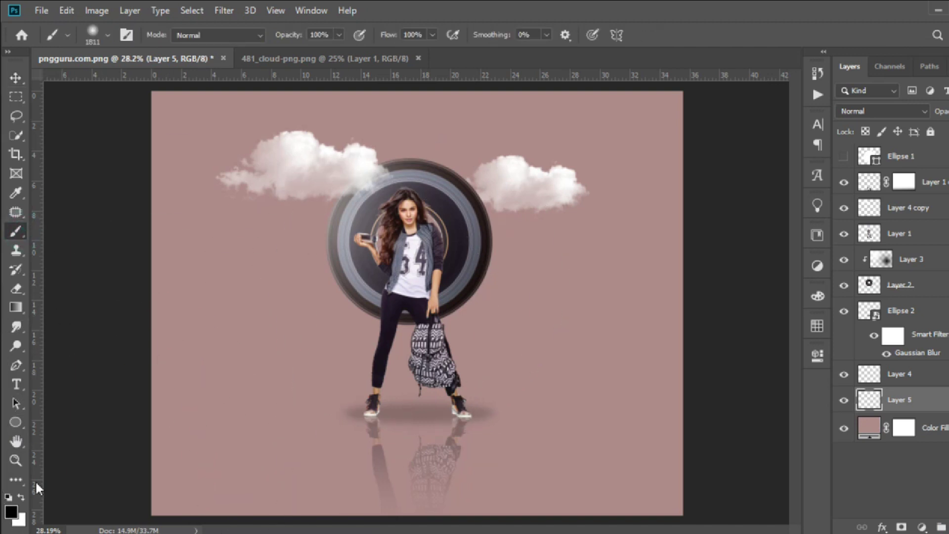
pyautogui.click(21, 497)
pyautogui.click(420, 292)
pyautogui.hotkey('ctrl', 'z')
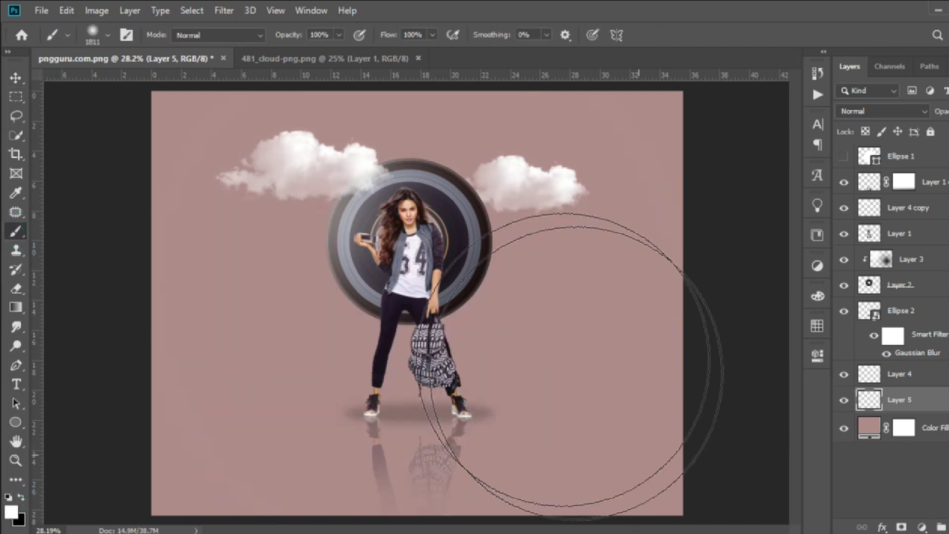
pyautogui.rightClick(524, 411)
pyautogui.click(760, 325)
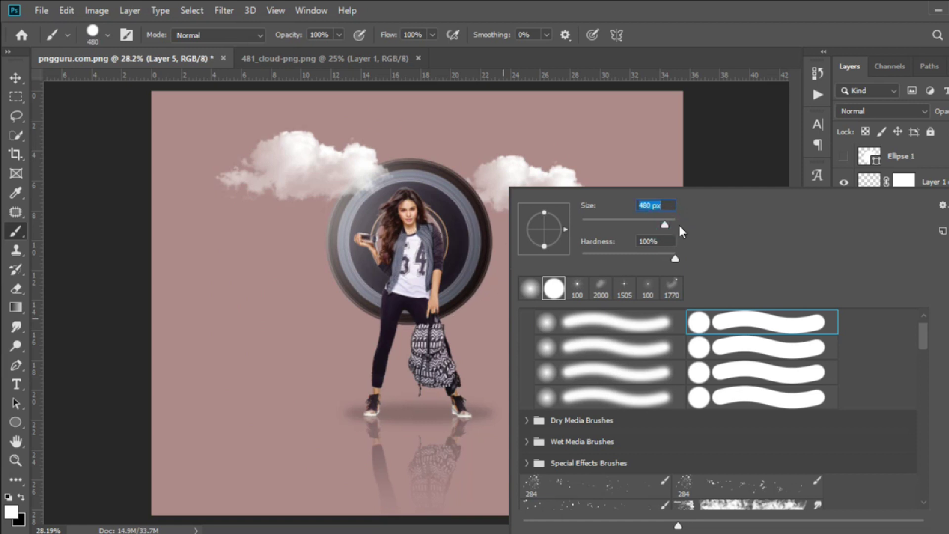
pyautogui.press('Return')
pyautogui.click(420, 297)
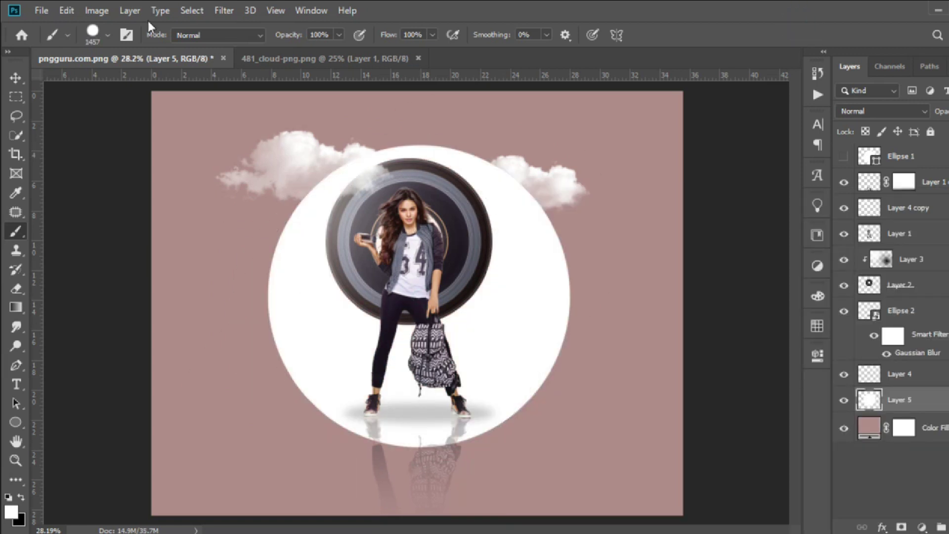
# Gaussian-blur the white circle into a glow, lower its opacity, and reposition it behind the woman
pyautogui.click(224, 10)
pyautogui.moveTo(727, 430); pyautogui.dragTo(787, 424)
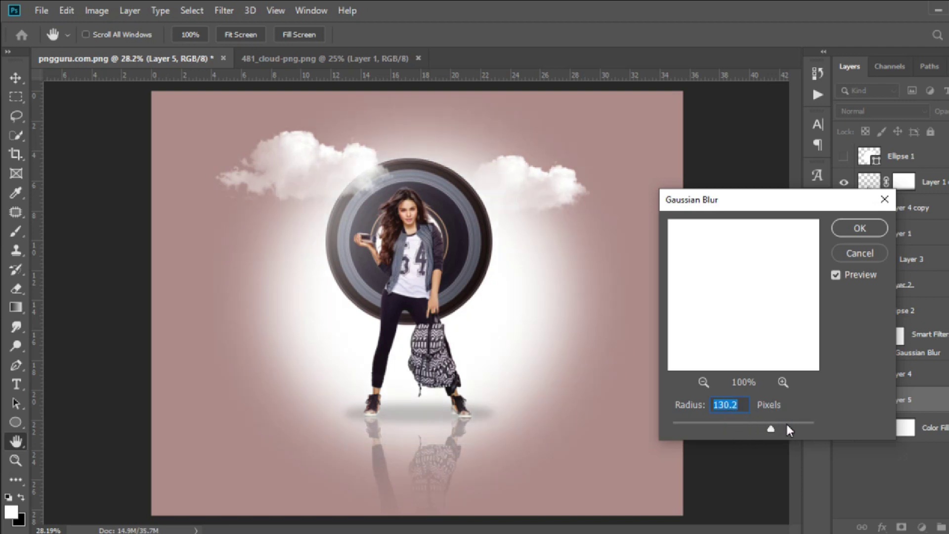
pyautogui.click(860, 228)
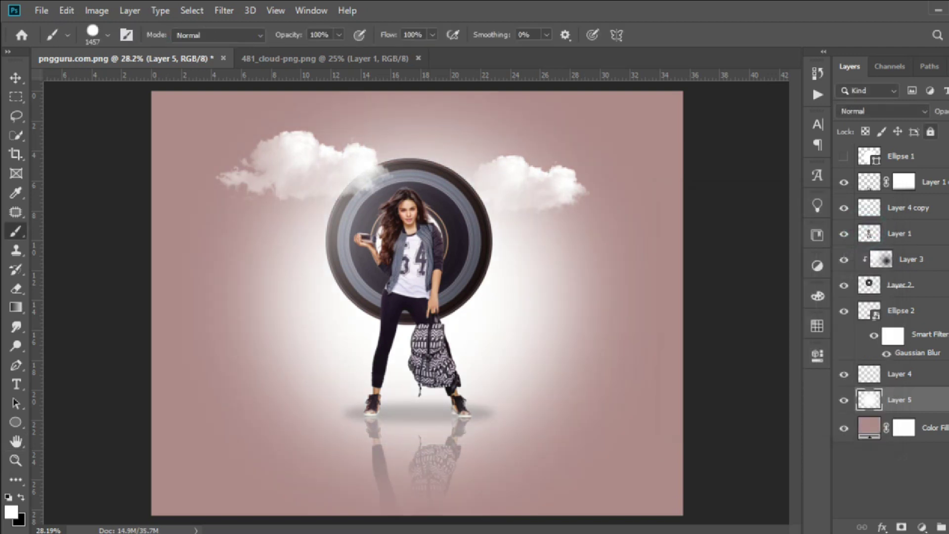
pyautogui.moveTo(914, 115); pyautogui.dragTo(902, 118)
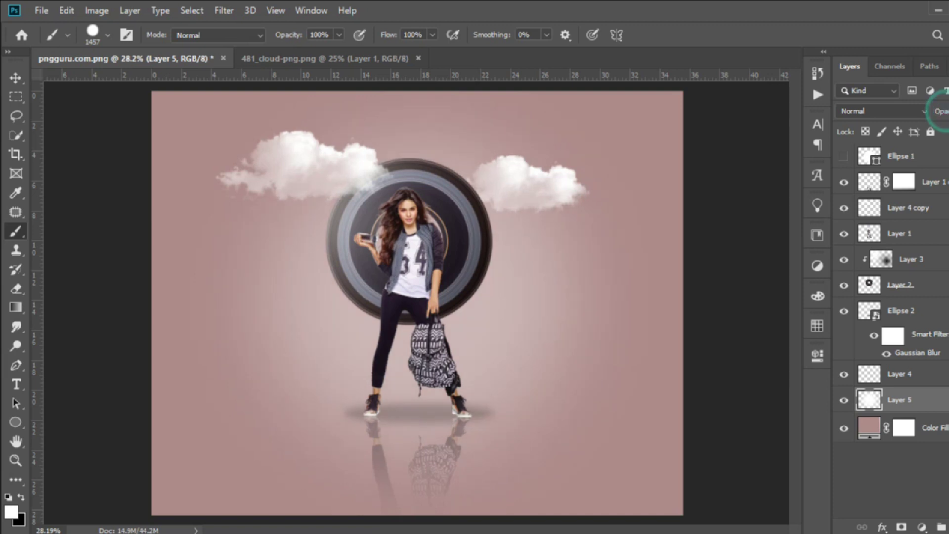
pyautogui.press('v')
pyautogui.moveTo(485, 333); pyautogui.dragTo(474, 288)
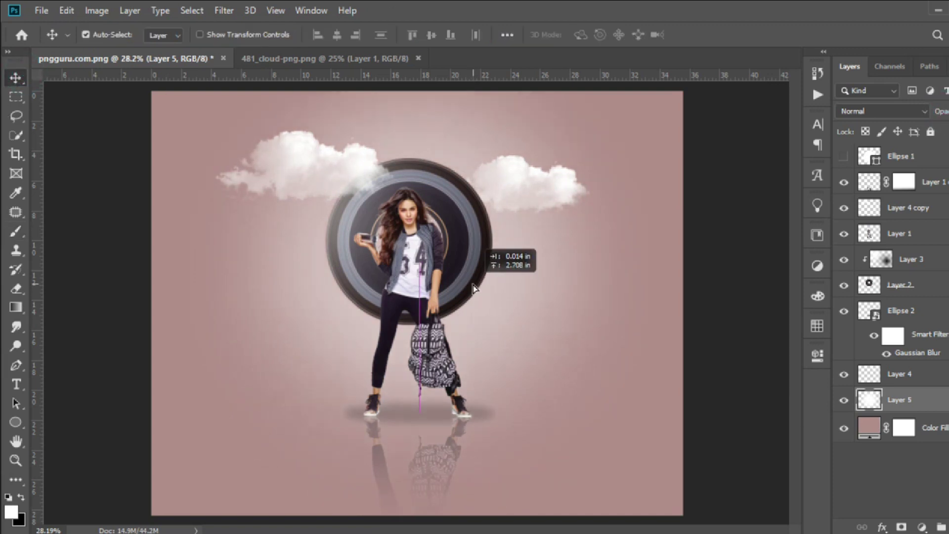
# Crop the canvas taller by extending its top edge for a nearly square composition
pyautogui.scroll(-2, 515, 381)
pyautogui.press('c')
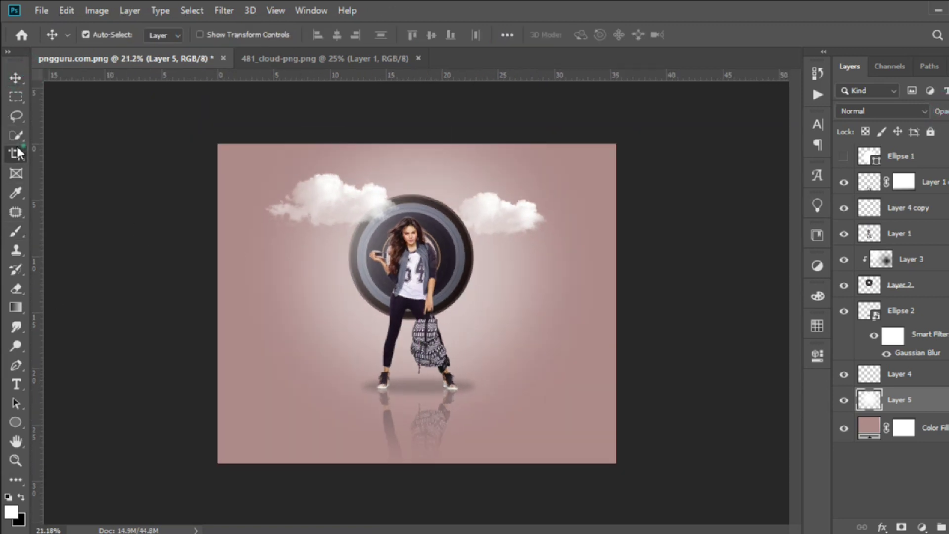
pyautogui.moveTo(418, 140); pyautogui.dragTo(418, 128)
pyautogui.press('Return')
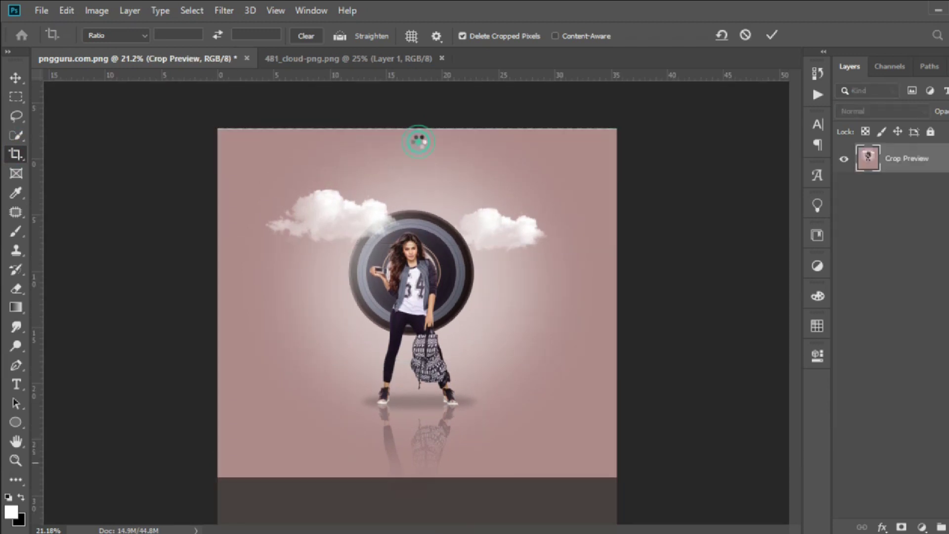
pyautogui.press('v')
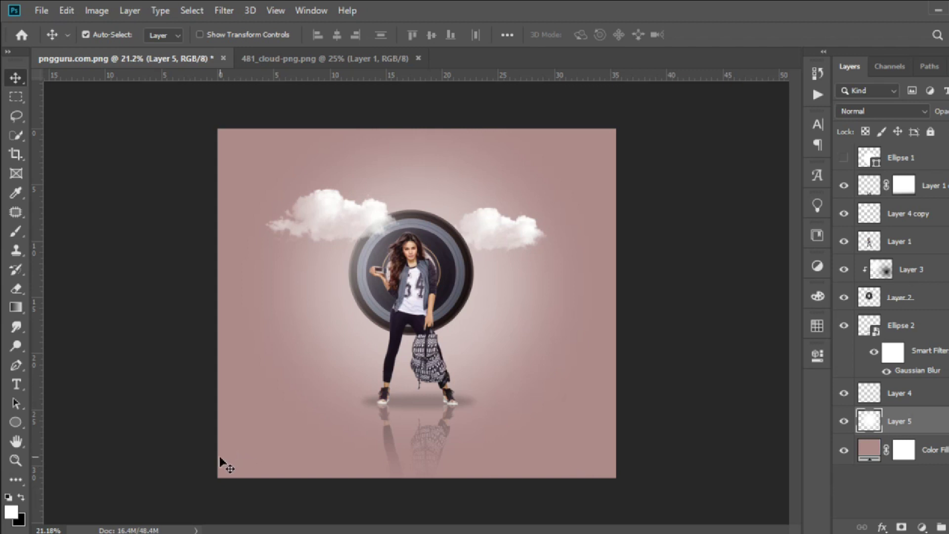
pyautogui.click(526, 226)
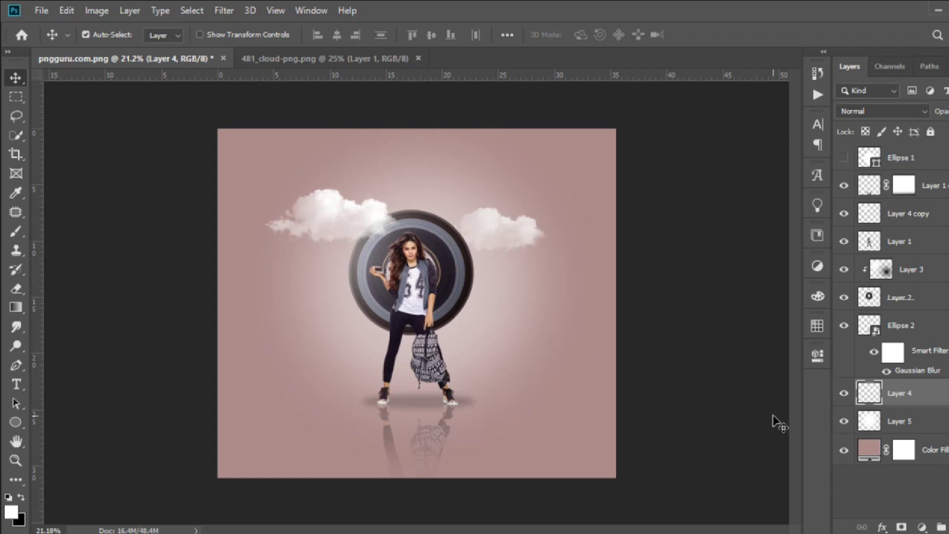
# Add a layer clipped to the woman and paint white light on her left with a soft round brush
pyautogui.scroll(2, 460, 303)
pyautogui.click(419, 297)
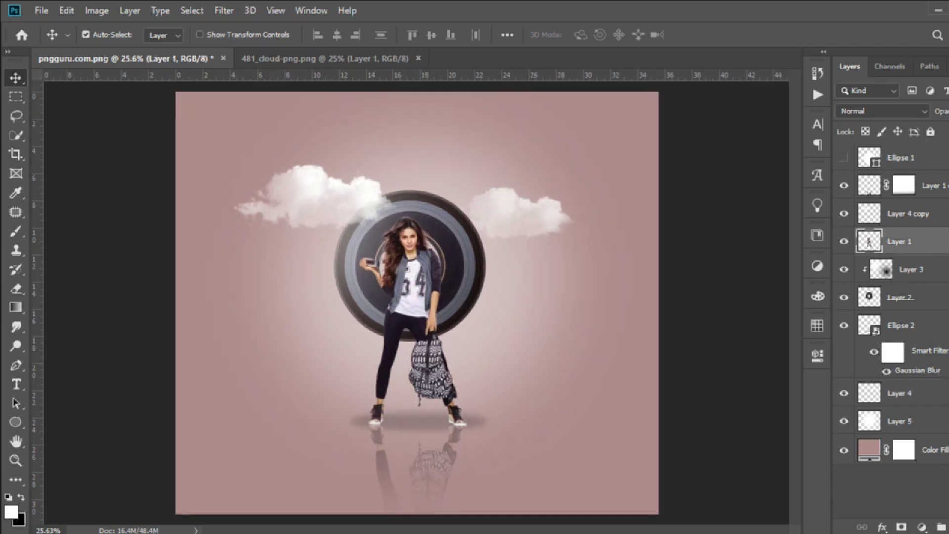
pyautogui.hotkey('ctrl', 'shift', 'alt', 'n')
pyautogui.rightClick(911, 242)
pyautogui.click(816, 285)
pyautogui.click(16, 231)
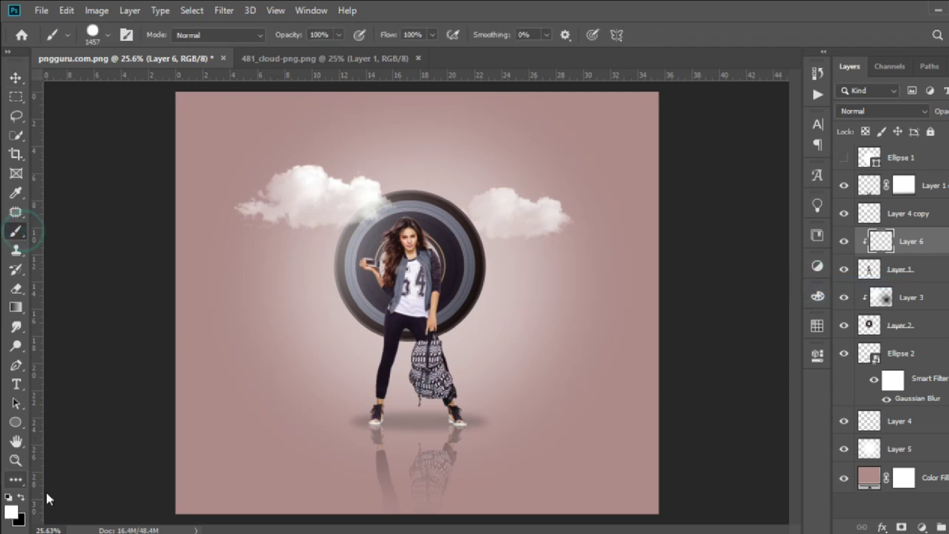
pyautogui.moveTo(286, 276); pyautogui.dragTo(254, 347)
pyautogui.hotkey('ctrl', 'z')
pyautogui.rightClick(254, 191)
pyautogui.doubleClick(356, 314)
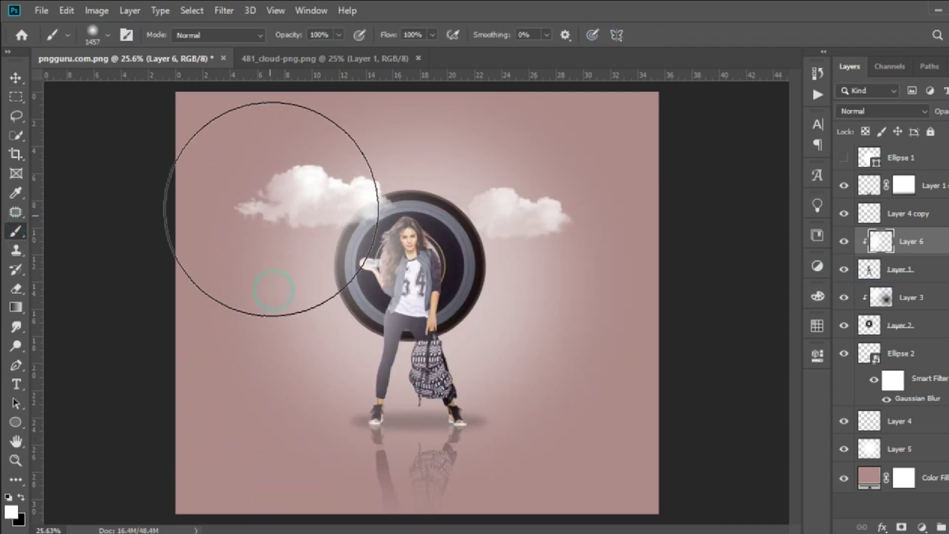
# Compare blending modes and settle the light layer on Soft Light
pyautogui.scroll(3, 438, 239)
pyautogui.click(870, 112)
pyautogui.click(863, 136)
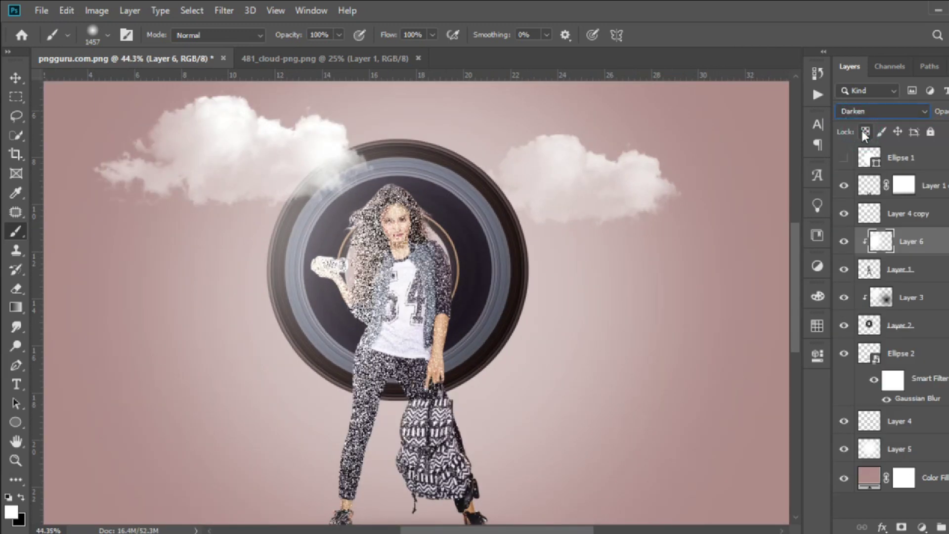
pyautogui.press('Down')
pyautogui.press('Down')
pyautogui.press('Down')
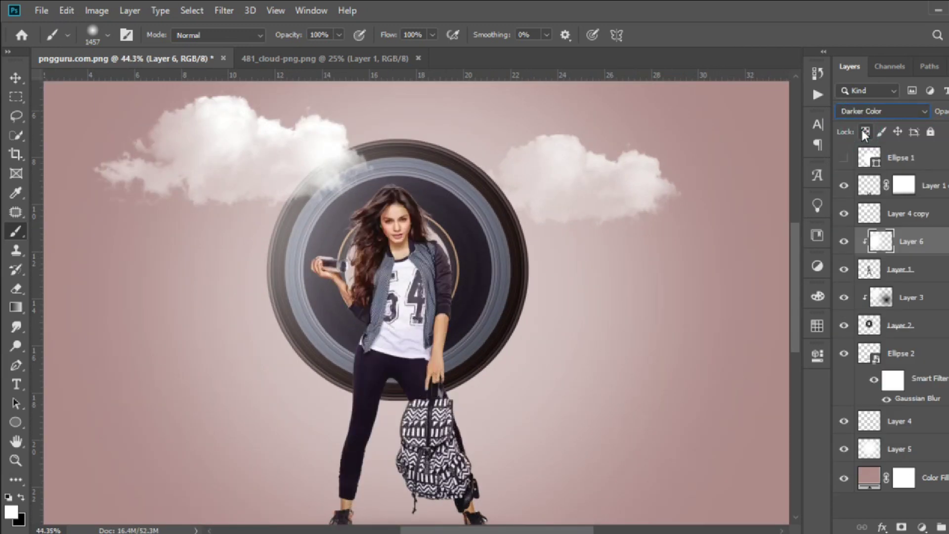
pyautogui.press('Down')
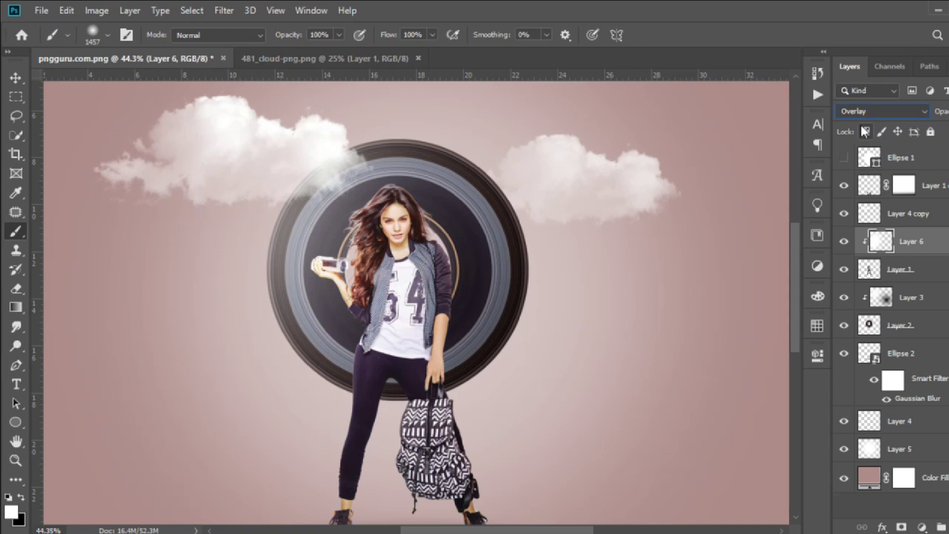
pyautogui.press('Down')
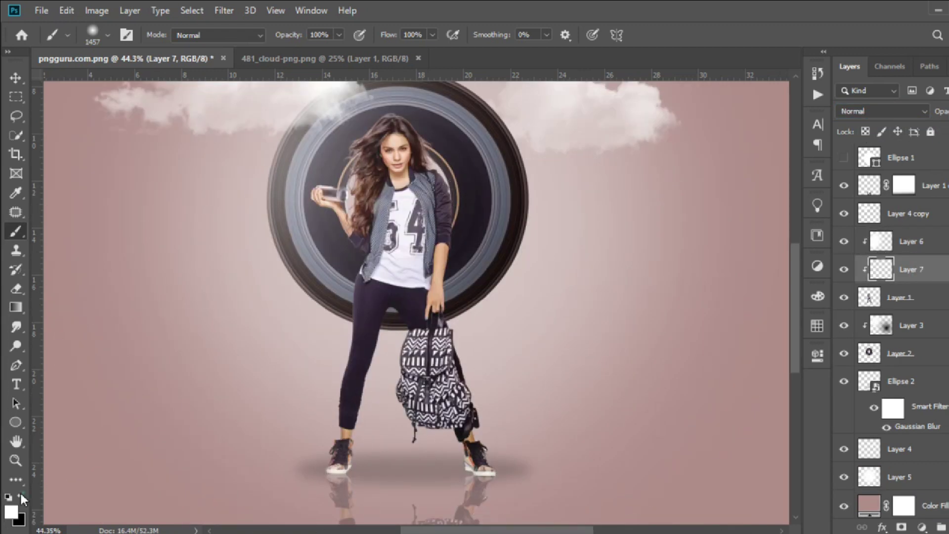
# Paint black shadow over her right side and set that layer to Overlay blending
pyautogui.click(21, 497)
pyautogui.moveTo(556, 271)
pyautogui.mouseDown()
pyautogui.moveTo(593, 387)
pyautogui.moveTo(555, 429)
pyautogui.mouseUp()
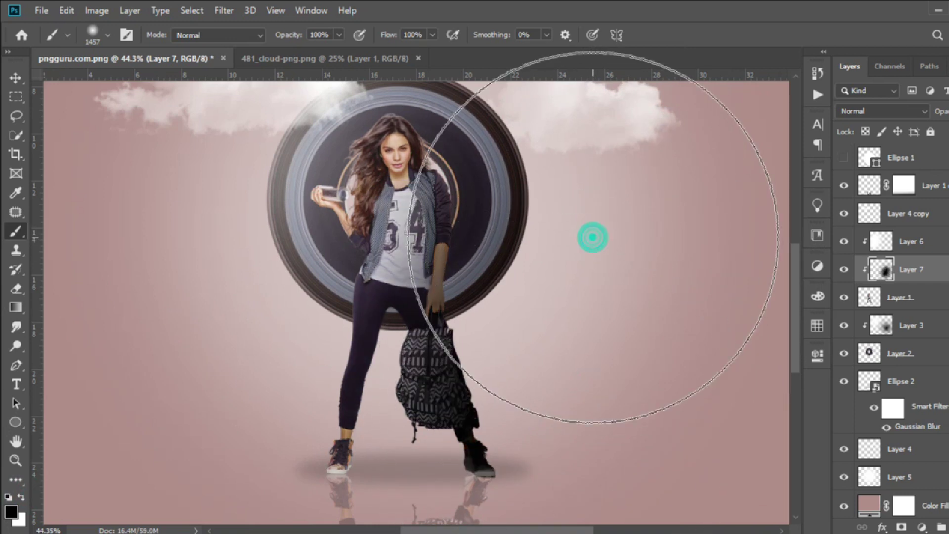
pyautogui.click(882, 111)
pyautogui.click(856, 155)
pyautogui.press('Down')
pyautogui.press('Down')
pyautogui.press('Down')
pyautogui.press('Down')
pyautogui.press('Down')
pyautogui.press('Down')
pyautogui.press('Down')
pyautogui.press('Down')
pyautogui.press('Down')
pyautogui.press('Up')
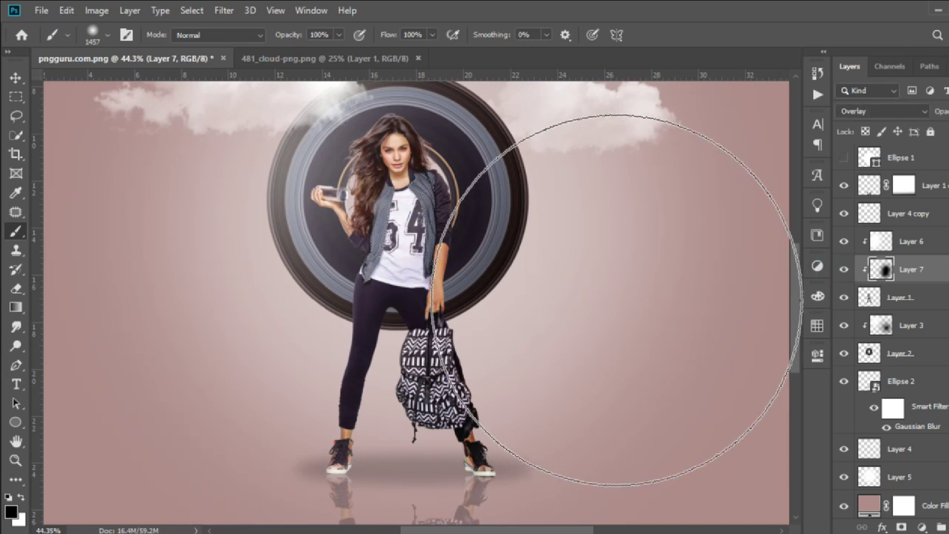
pyautogui.keyDown('alt'); pyautogui.scroll(-3, 618, 300); pyautogui.keyUp('alt')
pyautogui.keyDown('alt'); pyautogui.scroll(-1, 618, 300); pyautogui.keyUp('alt')
pyautogui.click(930, 163)
# Delete Ellipse 1 and add a reversed radial Gradient Fill above Color Fill 1
pyautogui.hotkey('ctrl', 'z')
pyautogui.click(16, 78)
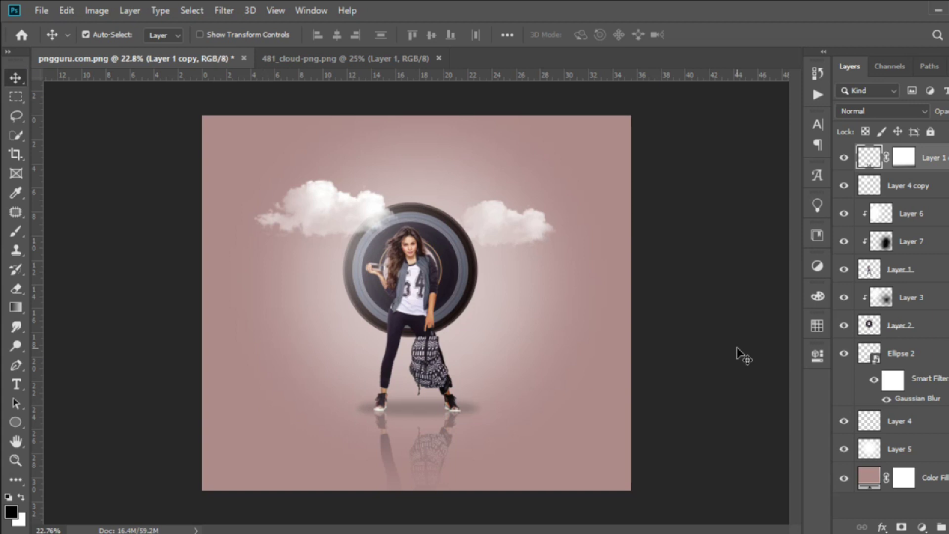
pyautogui.keyDown('alt'); pyautogui.scroll(2, 520, 327); pyautogui.keyUp('alt')
pyautogui.keyDown('alt'); pyautogui.scroll(-1, 520, 327); pyautogui.keyUp('alt')
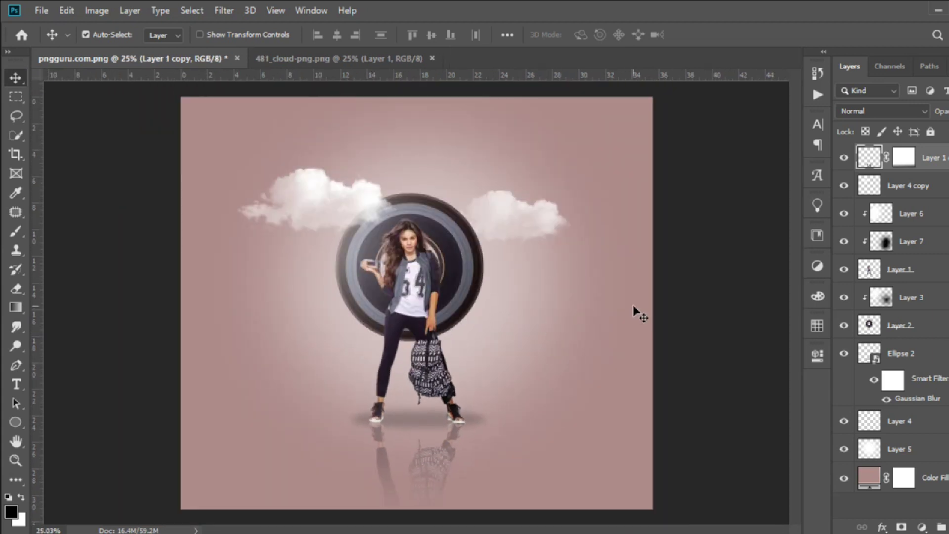
pyautogui.click(930, 478)
pyautogui.click(921, 527)
pyautogui.click(910, 279)
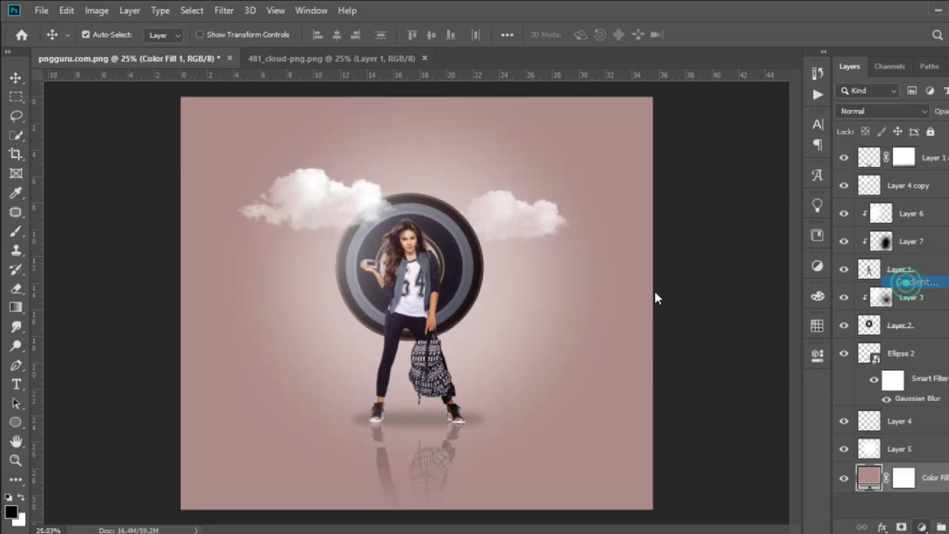
pyautogui.click(679, 248)
pyautogui.click(678, 272)
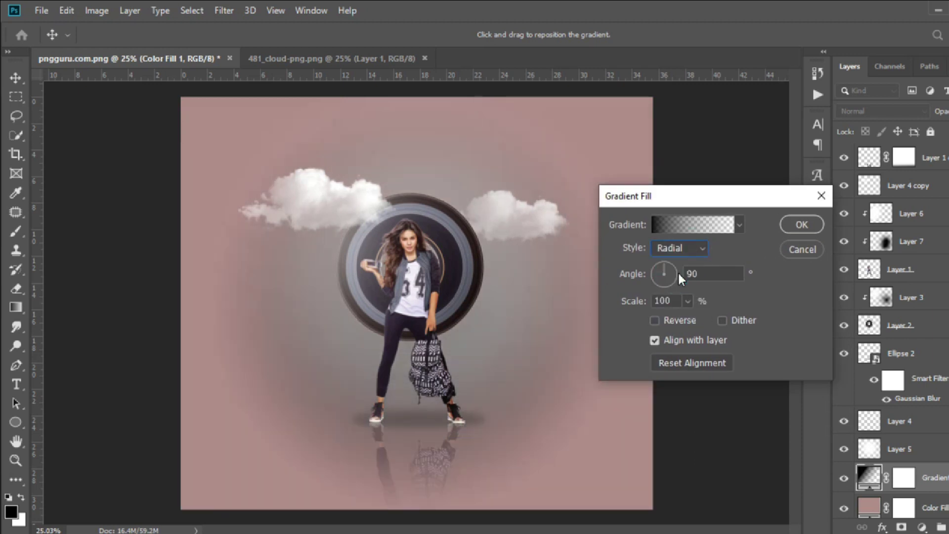
pyautogui.click(654, 321)
pyautogui.moveTo(699, 317); pyautogui.dragTo(707, 317)
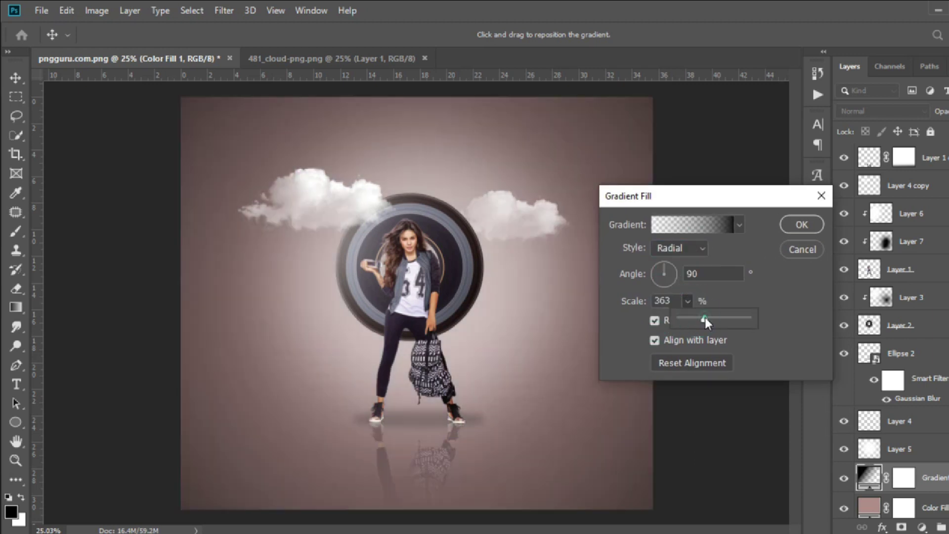
pyautogui.click(799, 227)
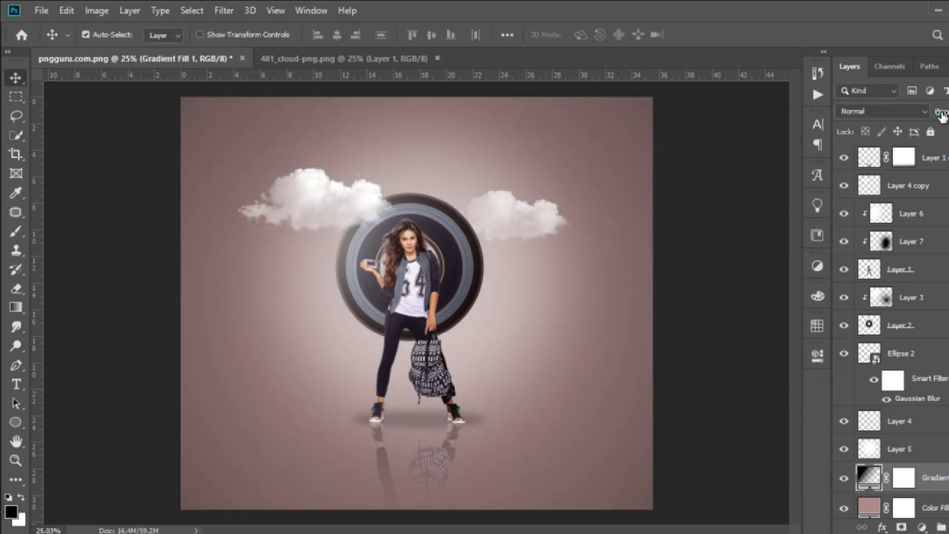
# Lower the vignette's opacity and refine the gradient to scale 704 with an added opacity stop
pyautogui.moveTo(941, 115); pyautogui.dragTo(910, 113)
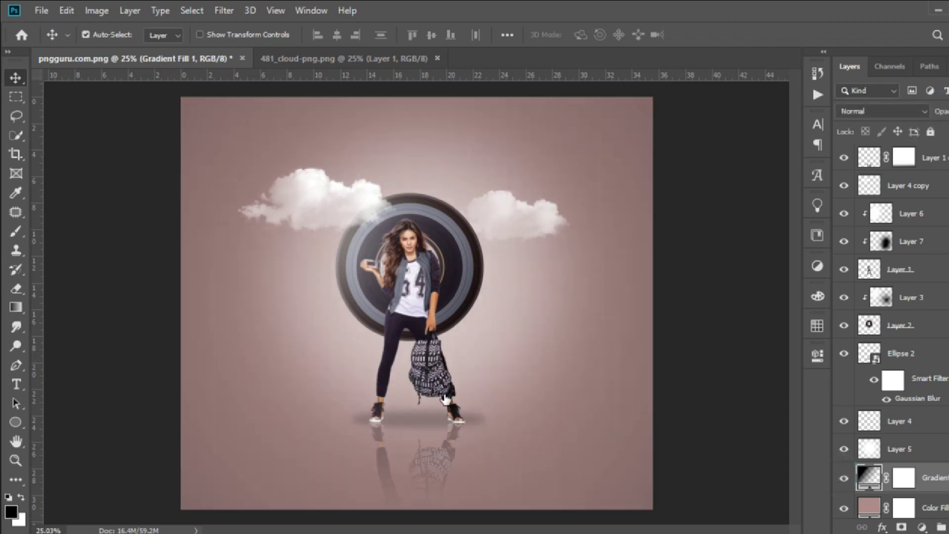
pyautogui.hotkey('ctrl', '0')
pyautogui.doubleClick(866, 477)
pyautogui.click(687, 301)
pyautogui.moveTo(692, 319); pyautogui.dragTo(710, 318)
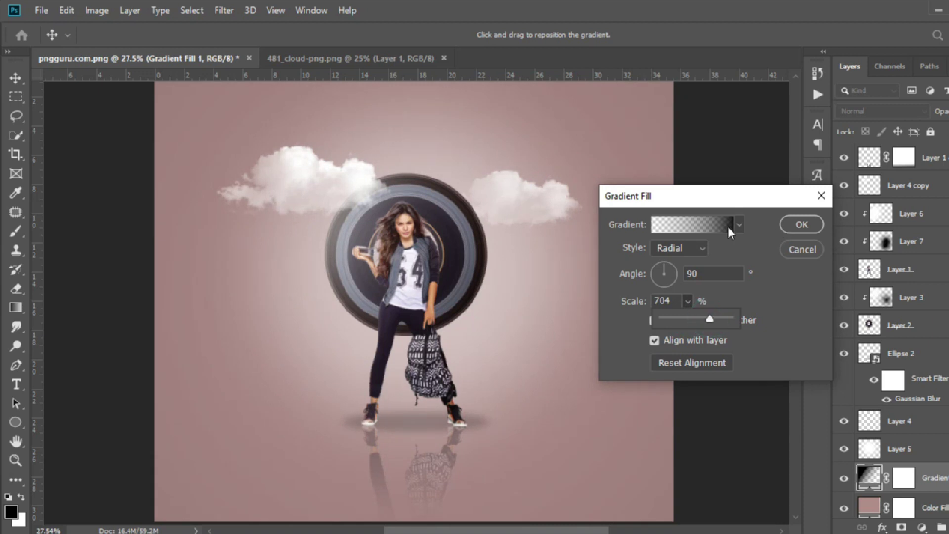
pyautogui.click(727, 225)
pyautogui.moveTo(804, 394); pyautogui.dragTo(744, 396)
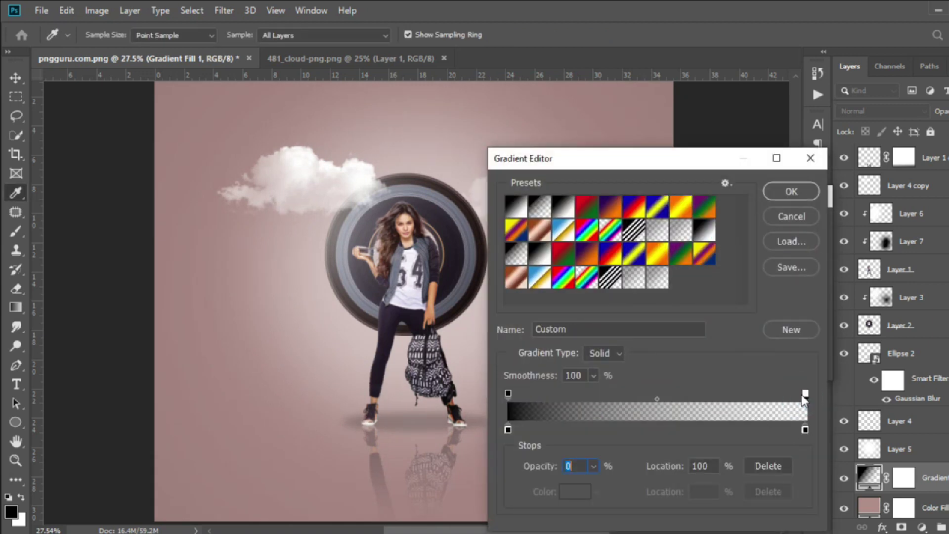
pyautogui.click(792, 192)
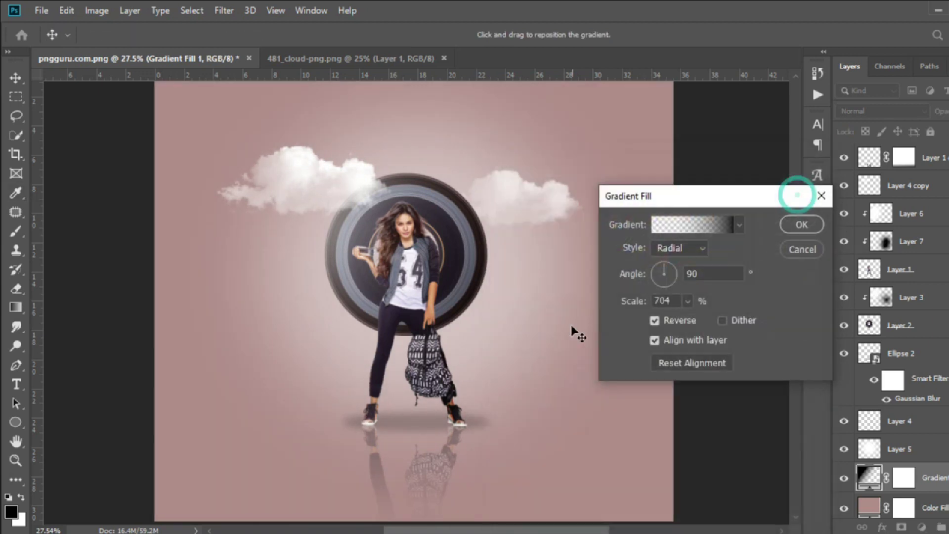
pyautogui.click(801, 223)
pyautogui.scroll(1, 345, 375)
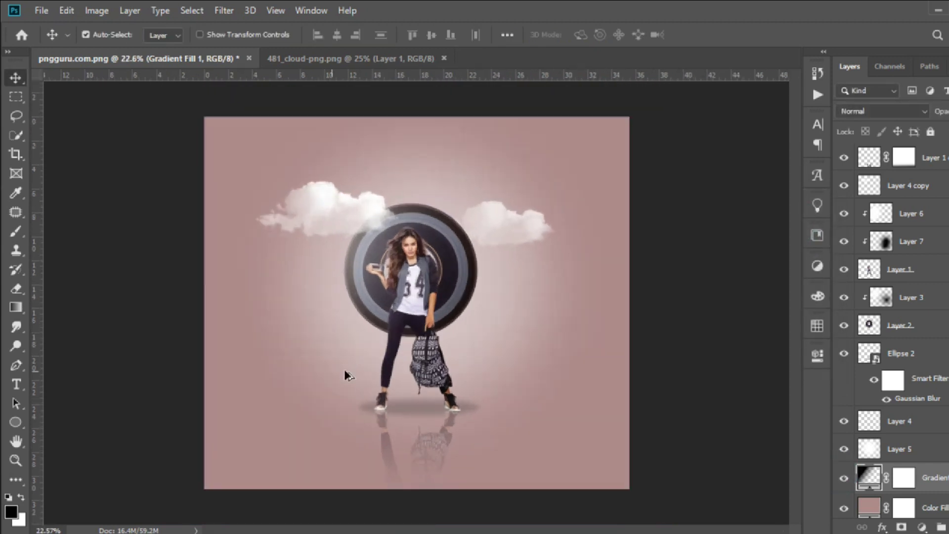
pyautogui.scroll(1, 346, 375)
pyautogui.scroll(-1, 461, 343)
pyautogui.click(765, 22)
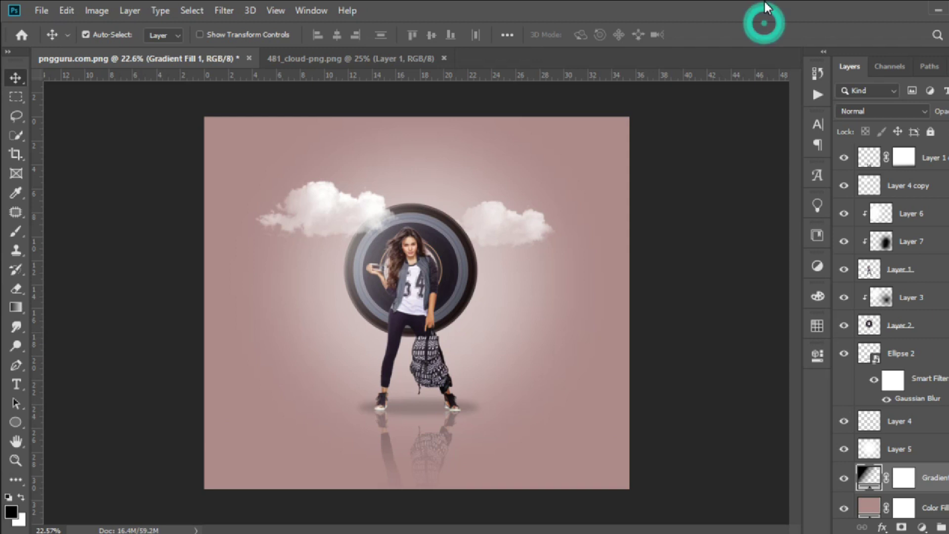
pyautogui.scroll(2, 448, 514)
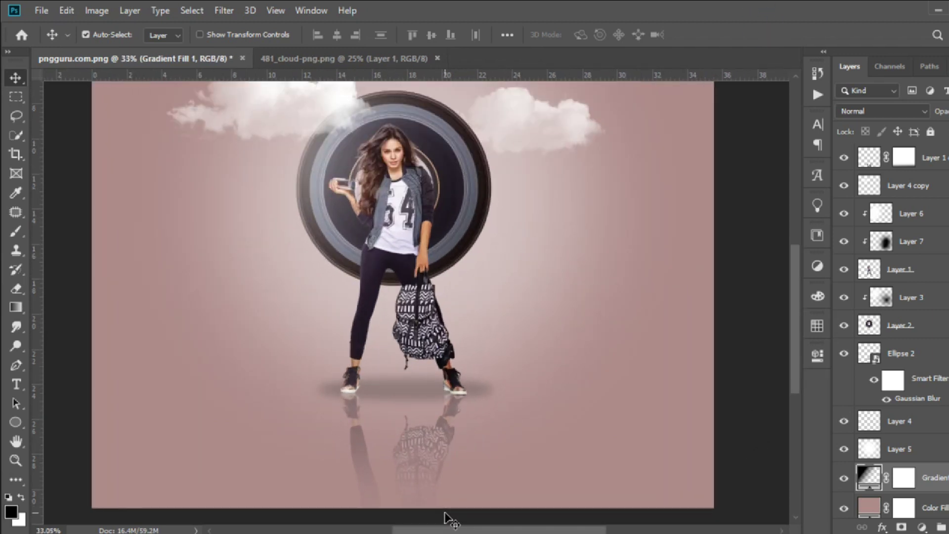
pyautogui.scroll(-1, 447, 519)
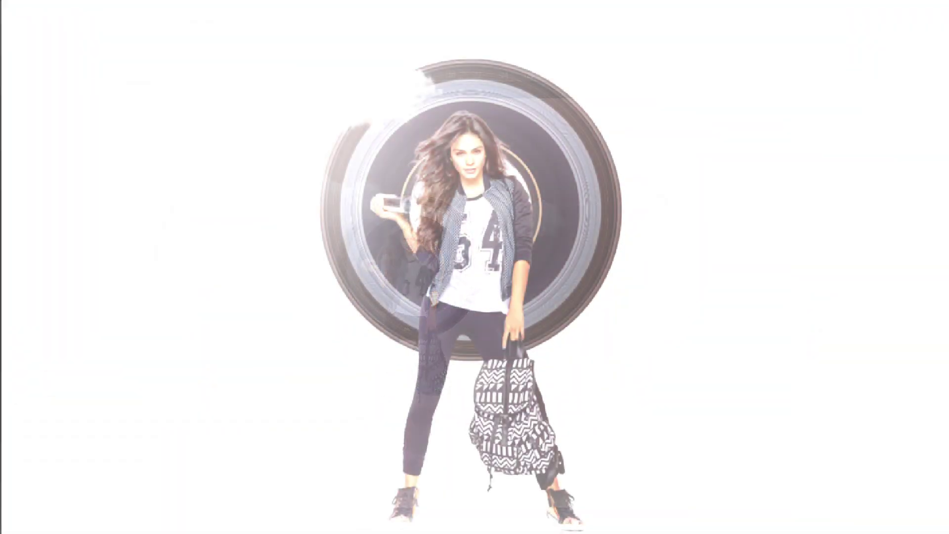